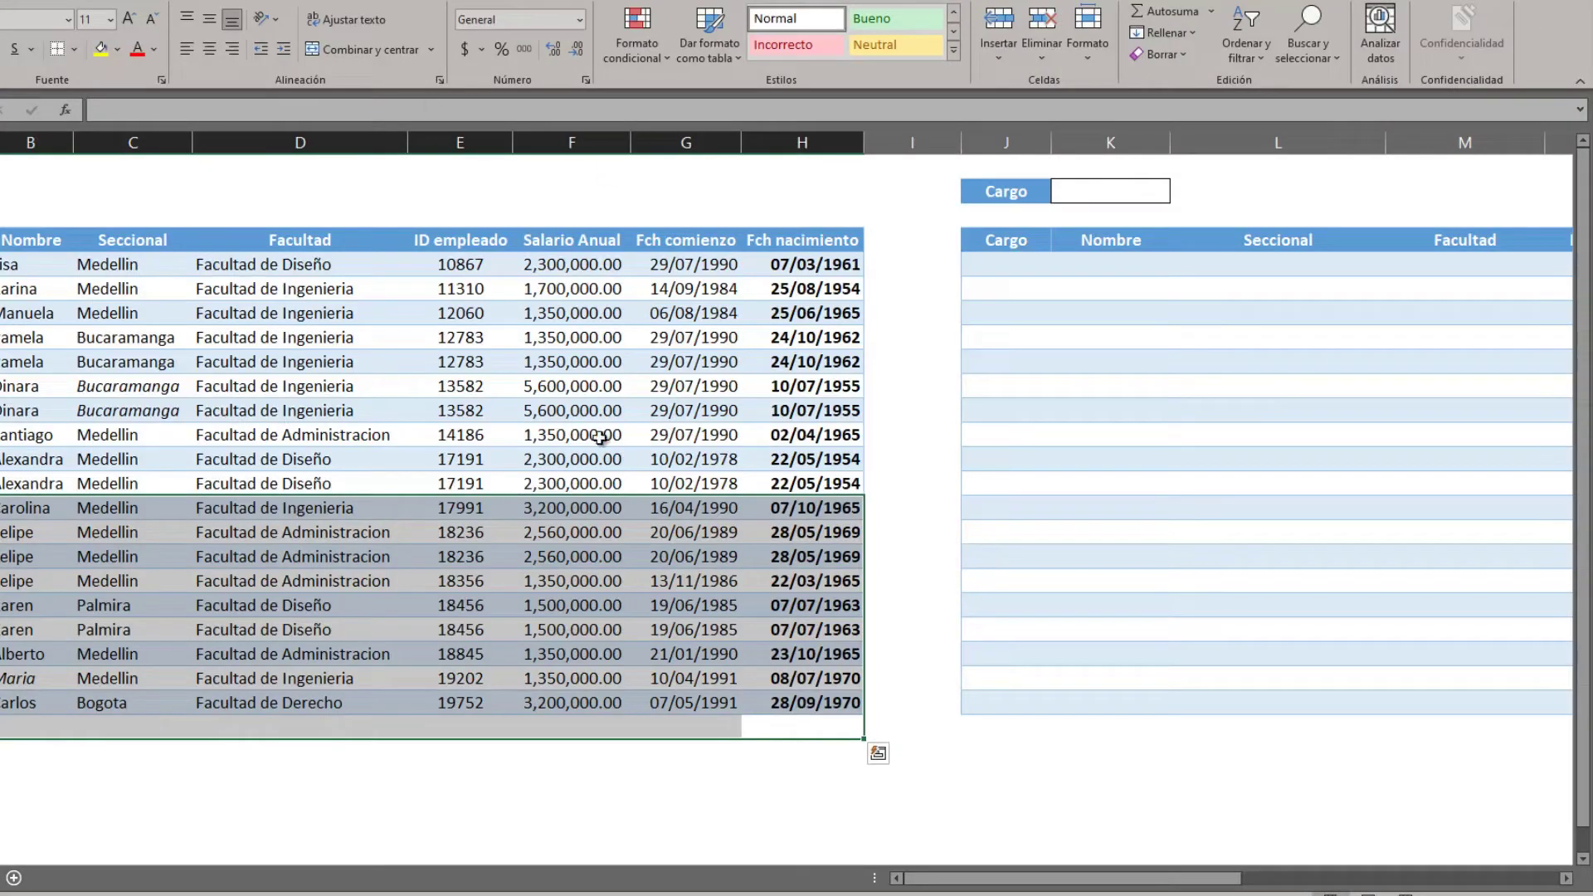
# Bring up the employee worksheet with the data table and the empty Cargo output table
pyautogui.click(578, 370)
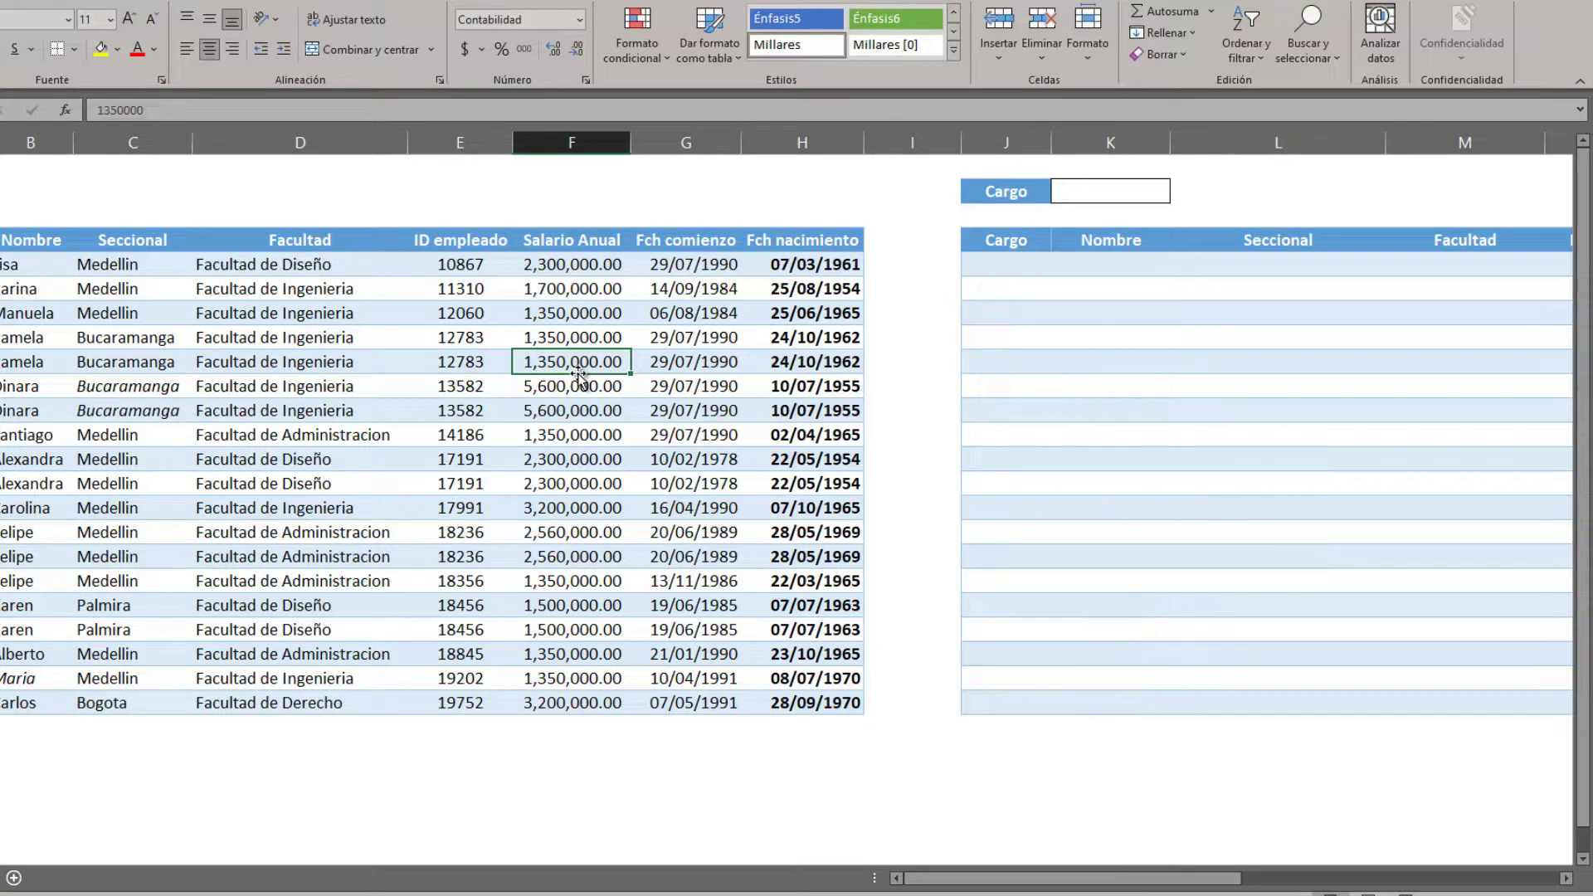
pyautogui.press('Home')
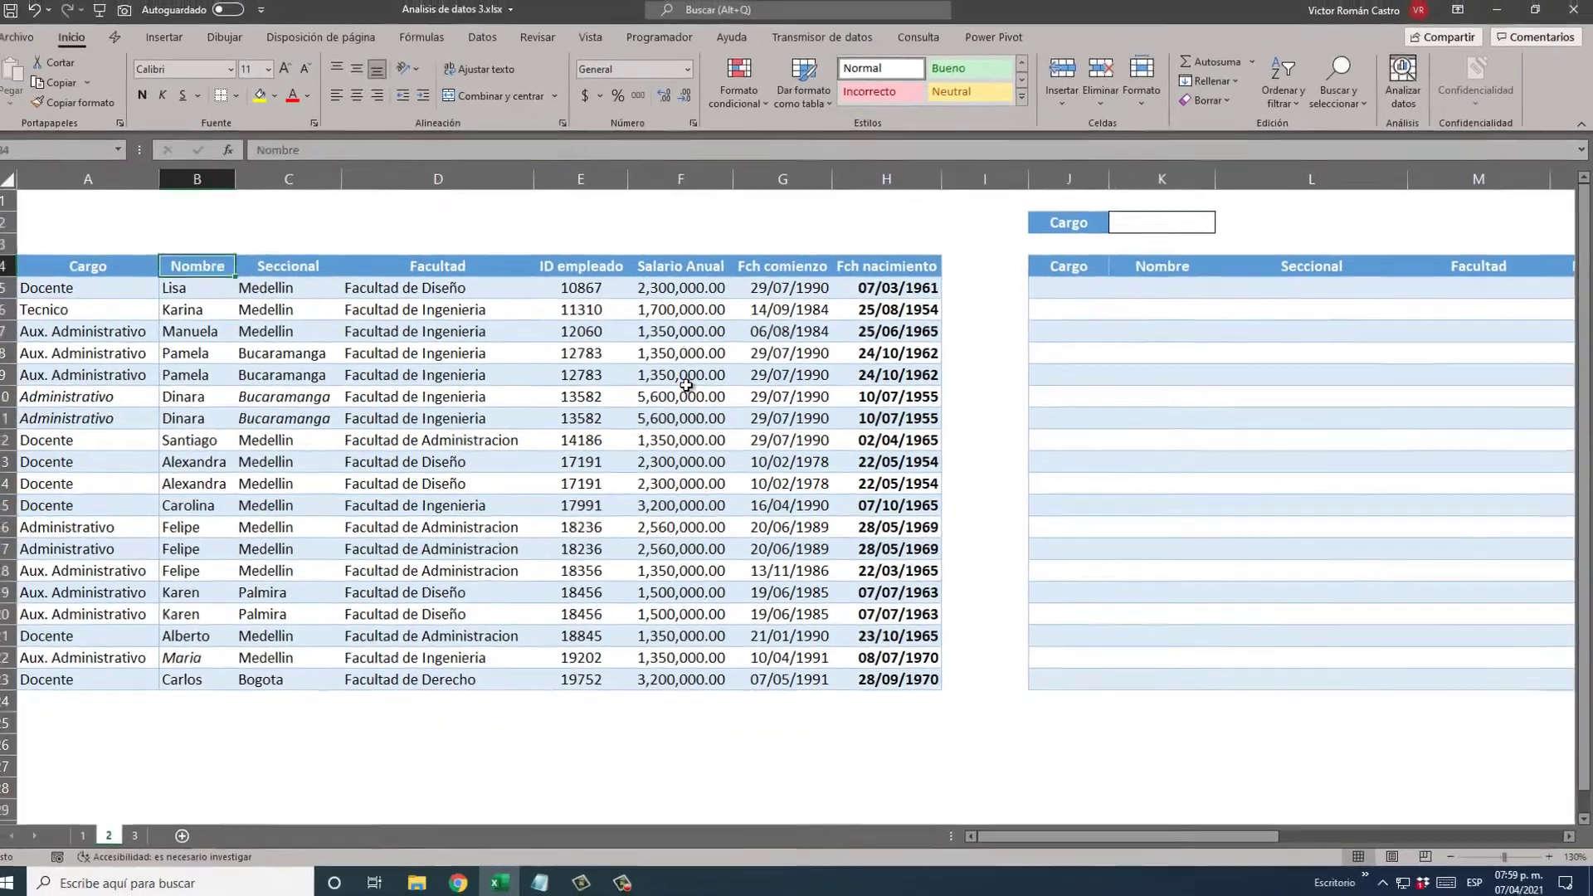
pyautogui.press('Right')
pyautogui.press('Right')
pyautogui.press('Right')
pyautogui.press('Right')
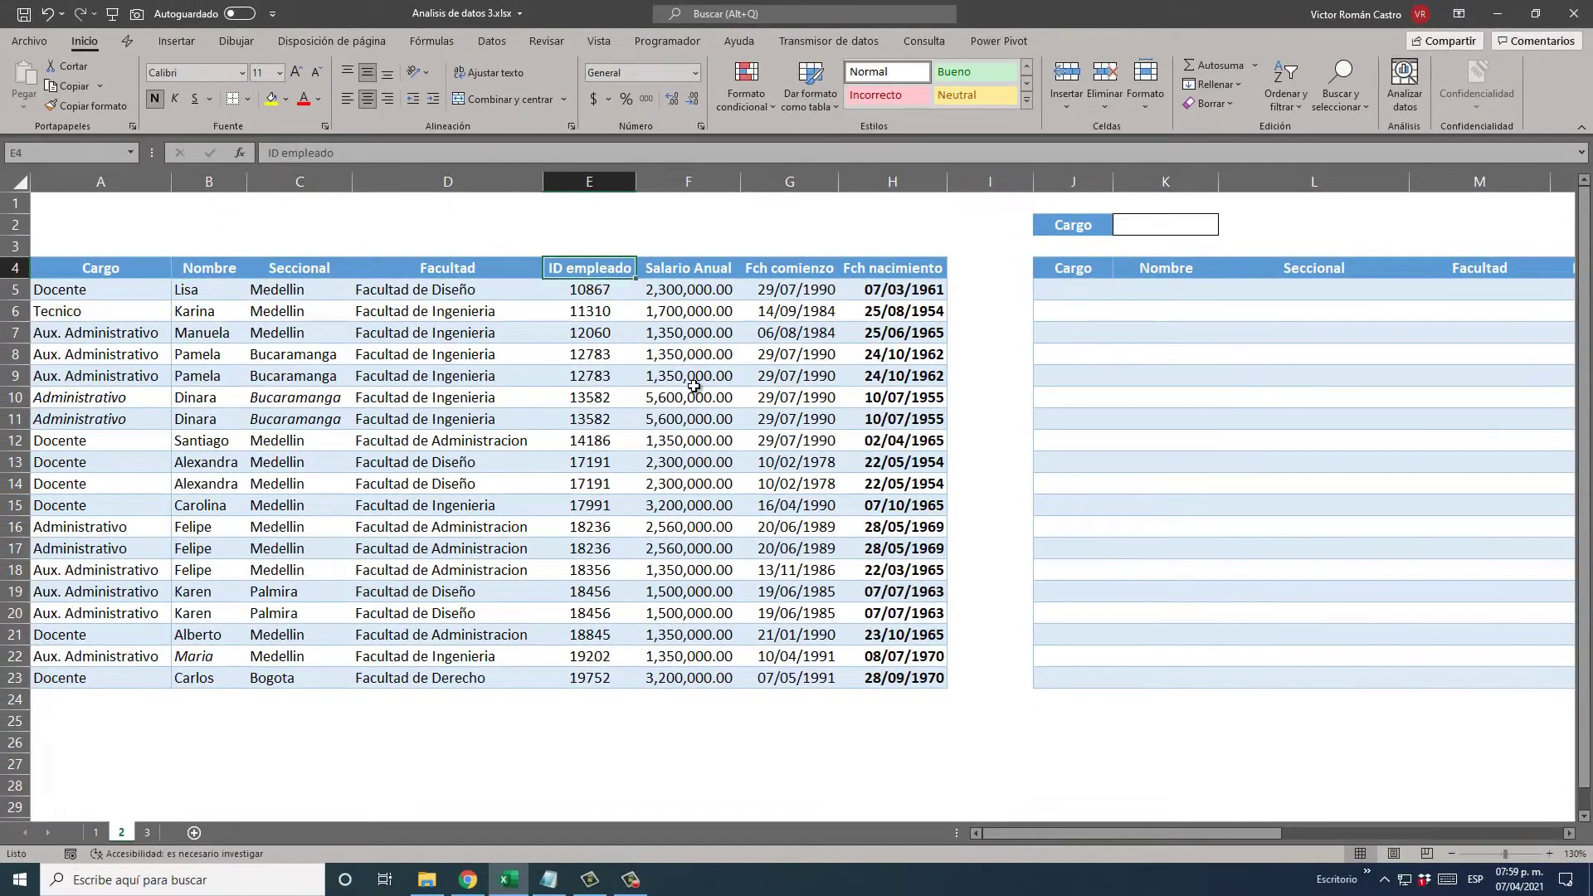
pyautogui.press('Left')
pyautogui.press('Left')
pyautogui.press('Left')
pyautogui.press('Left')
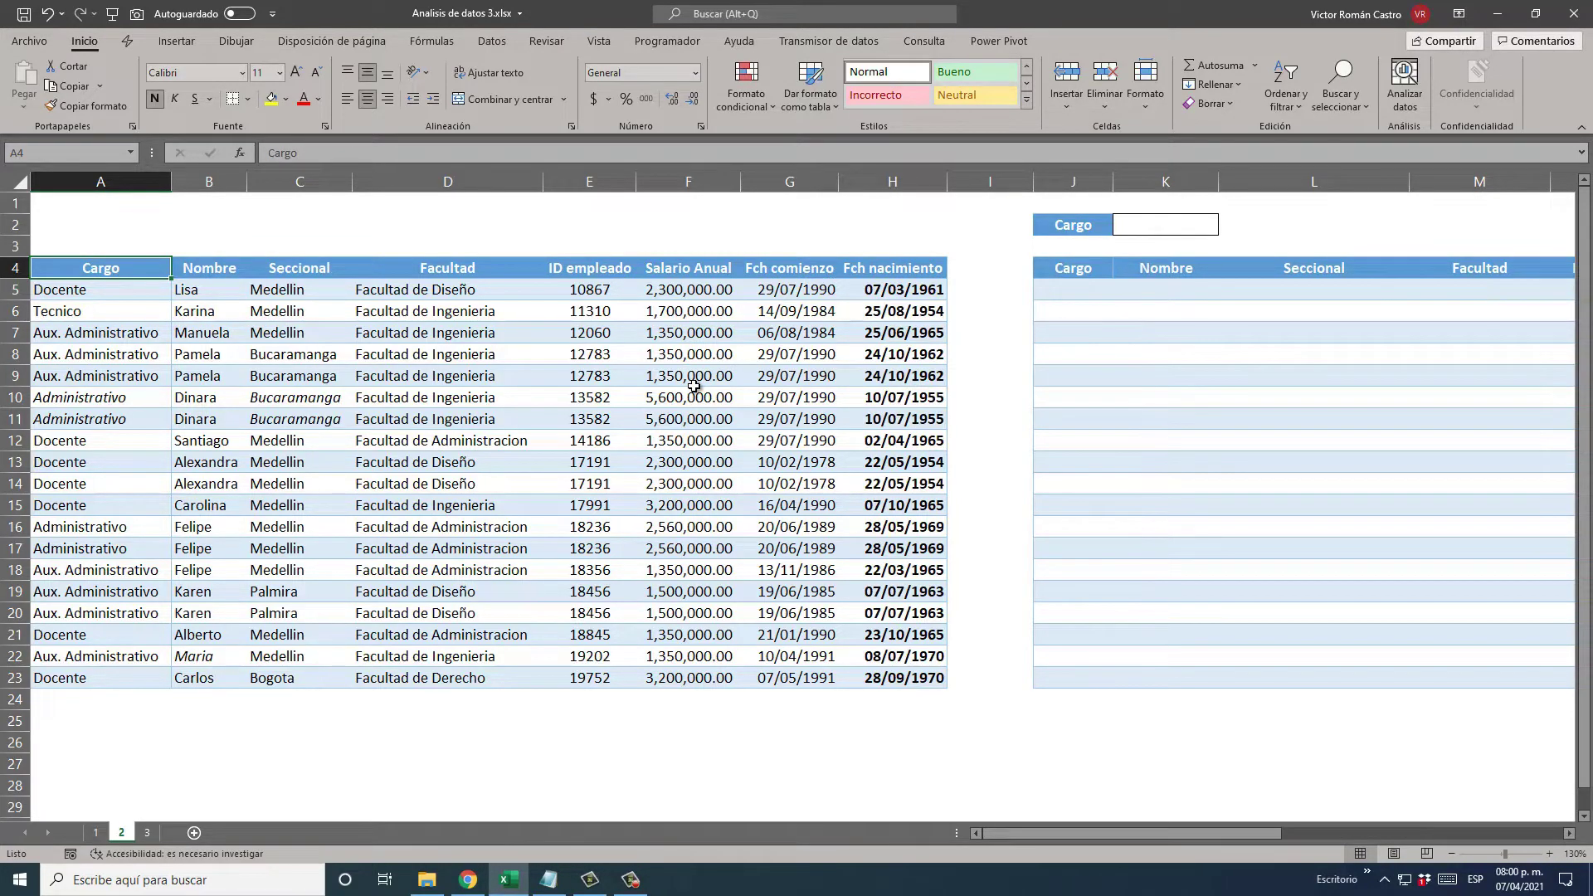
pyautogui.click(1054, 287)
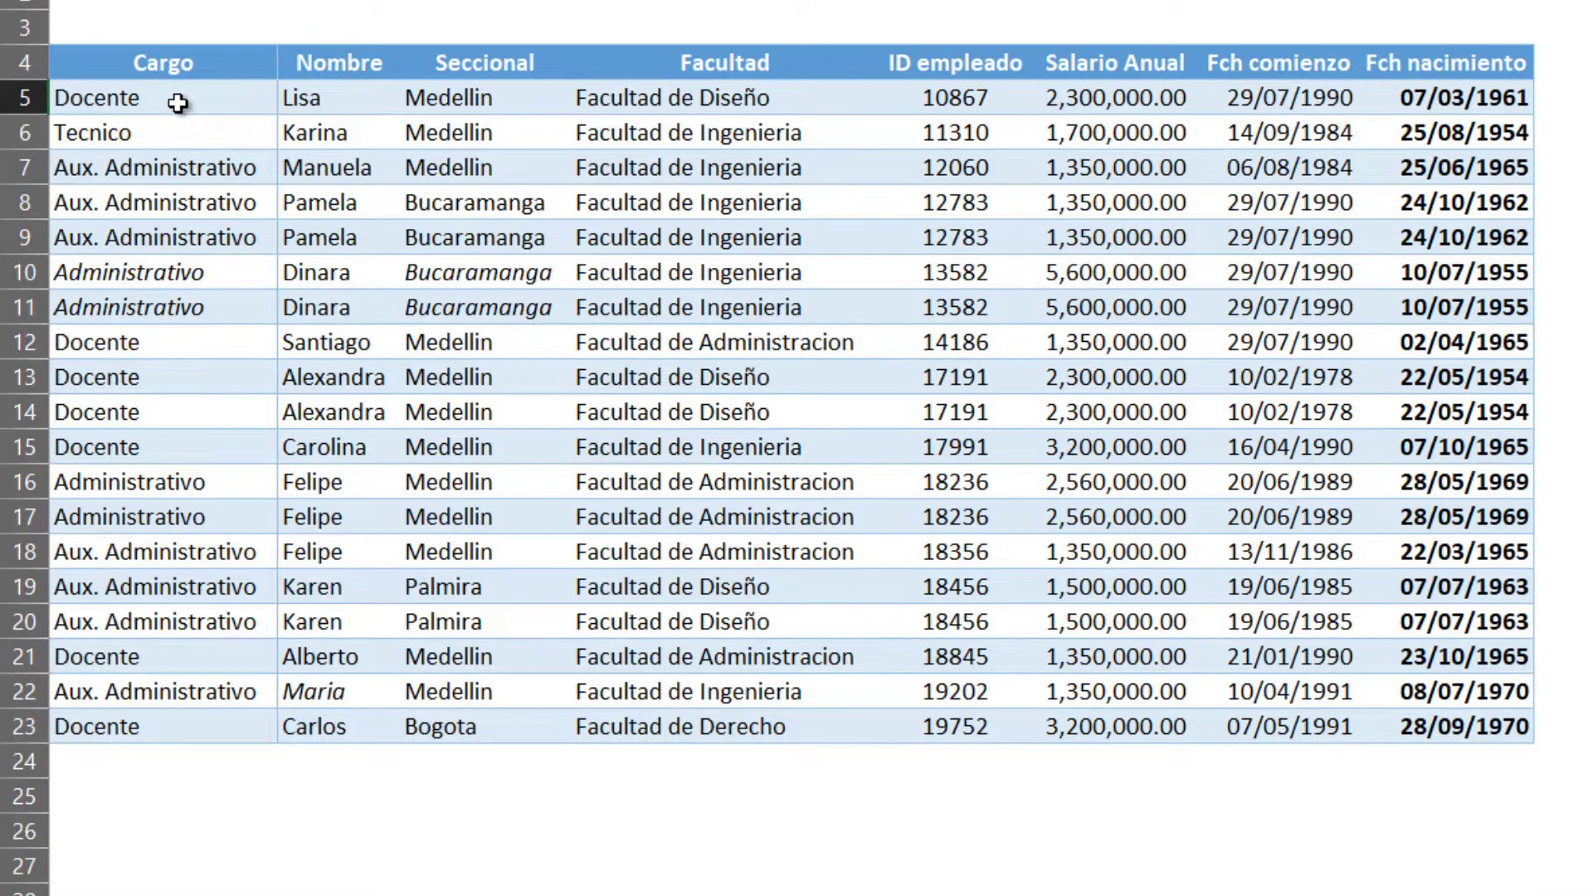
pyautogui.moveTo(191, 99); pyautogui.dragTo(714, 157)
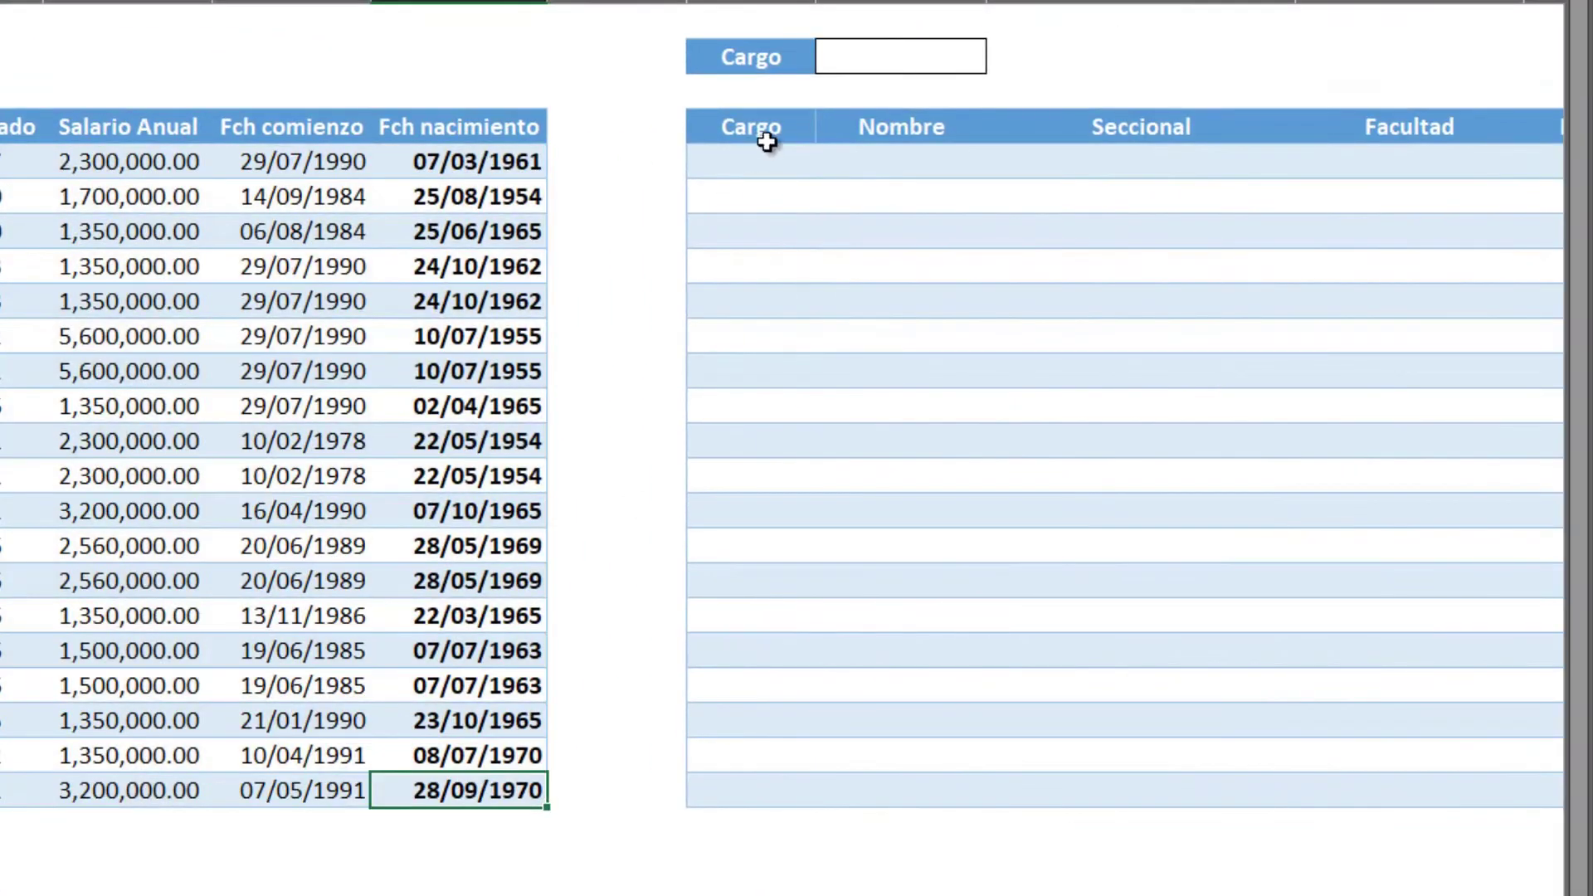
pyautogui.click(744, 170)
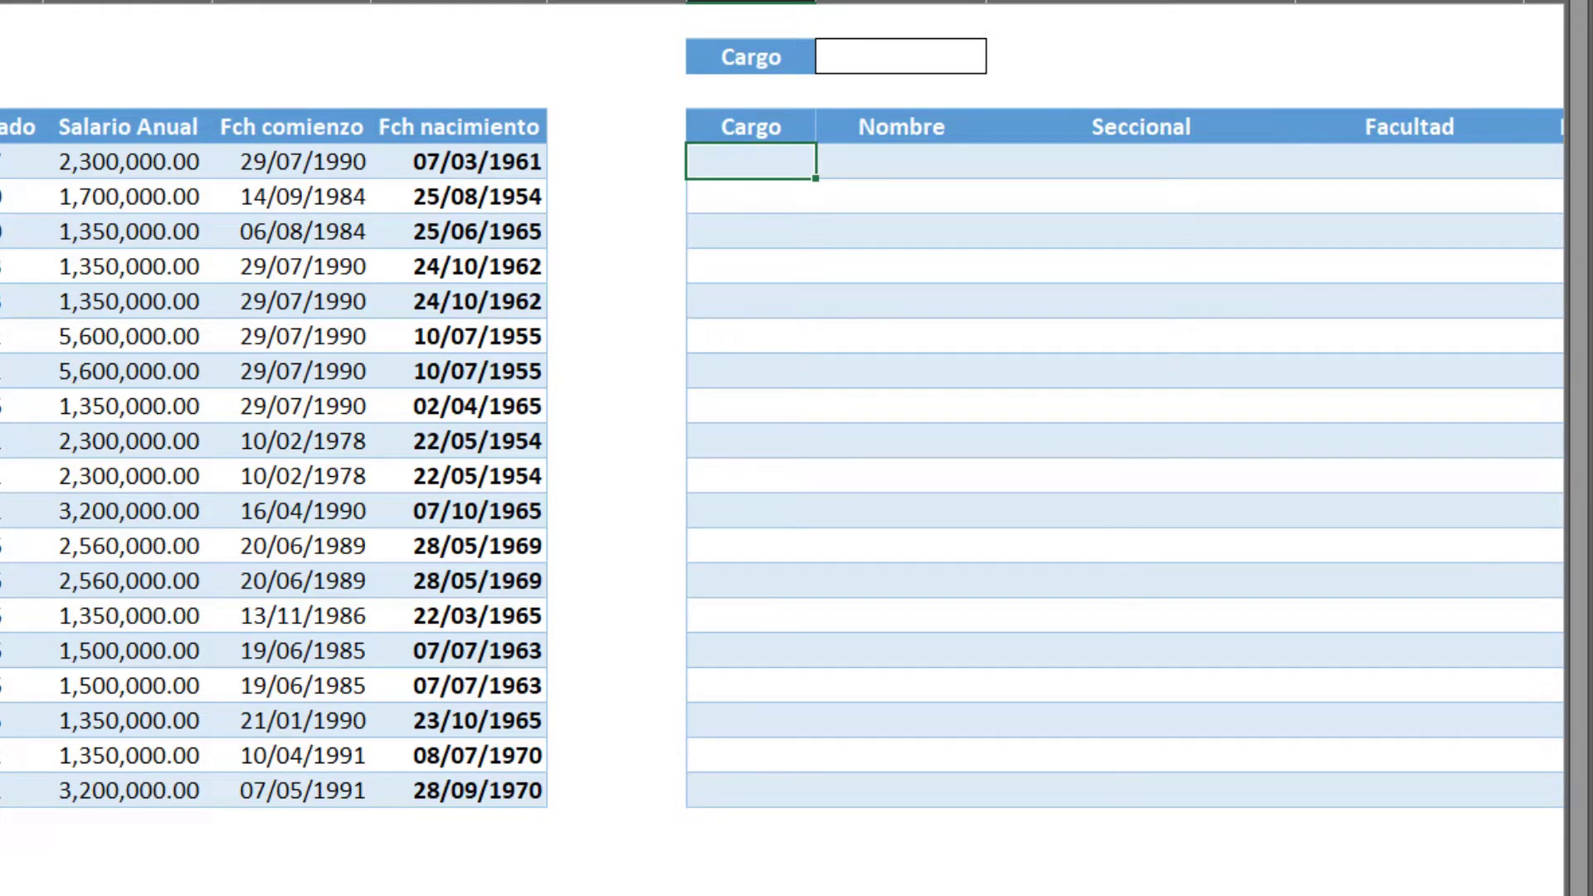
# Start a FILTRAR formula in J5 with A5:H23 as the range to filter
pyautogui.write('=')
pyautogui.write('f')
pyautogui.press('Escape')
pyautogui.press('Escape')
pyautogui.write('=')
pyautogui.write('fil')
pyautogui.press('Down')
pyautogui.press('Down')
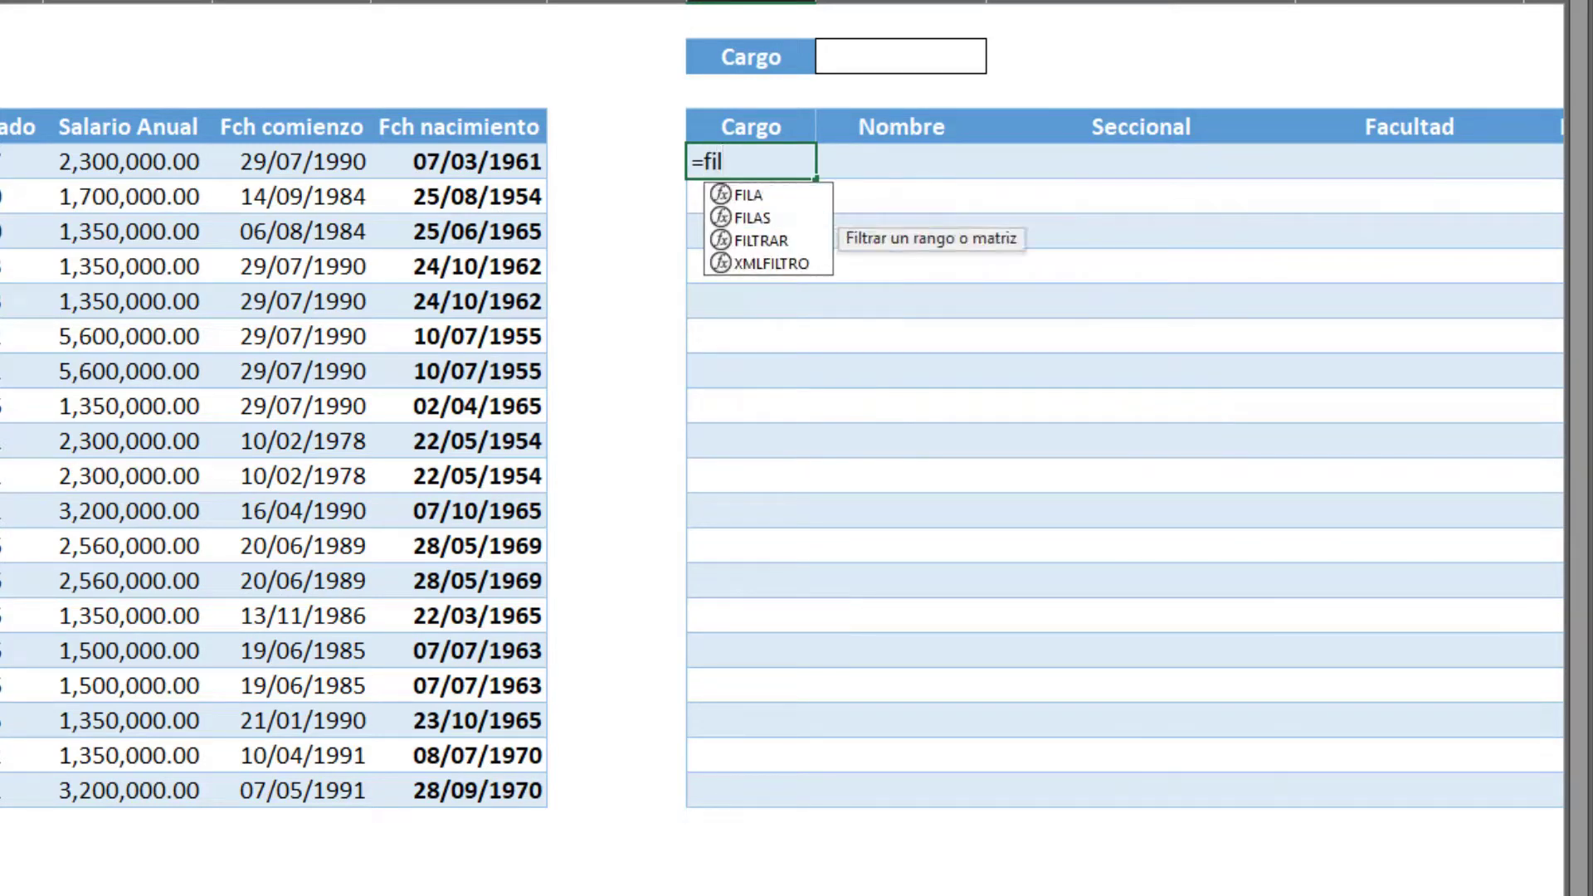
pyautogui.press('Tab')
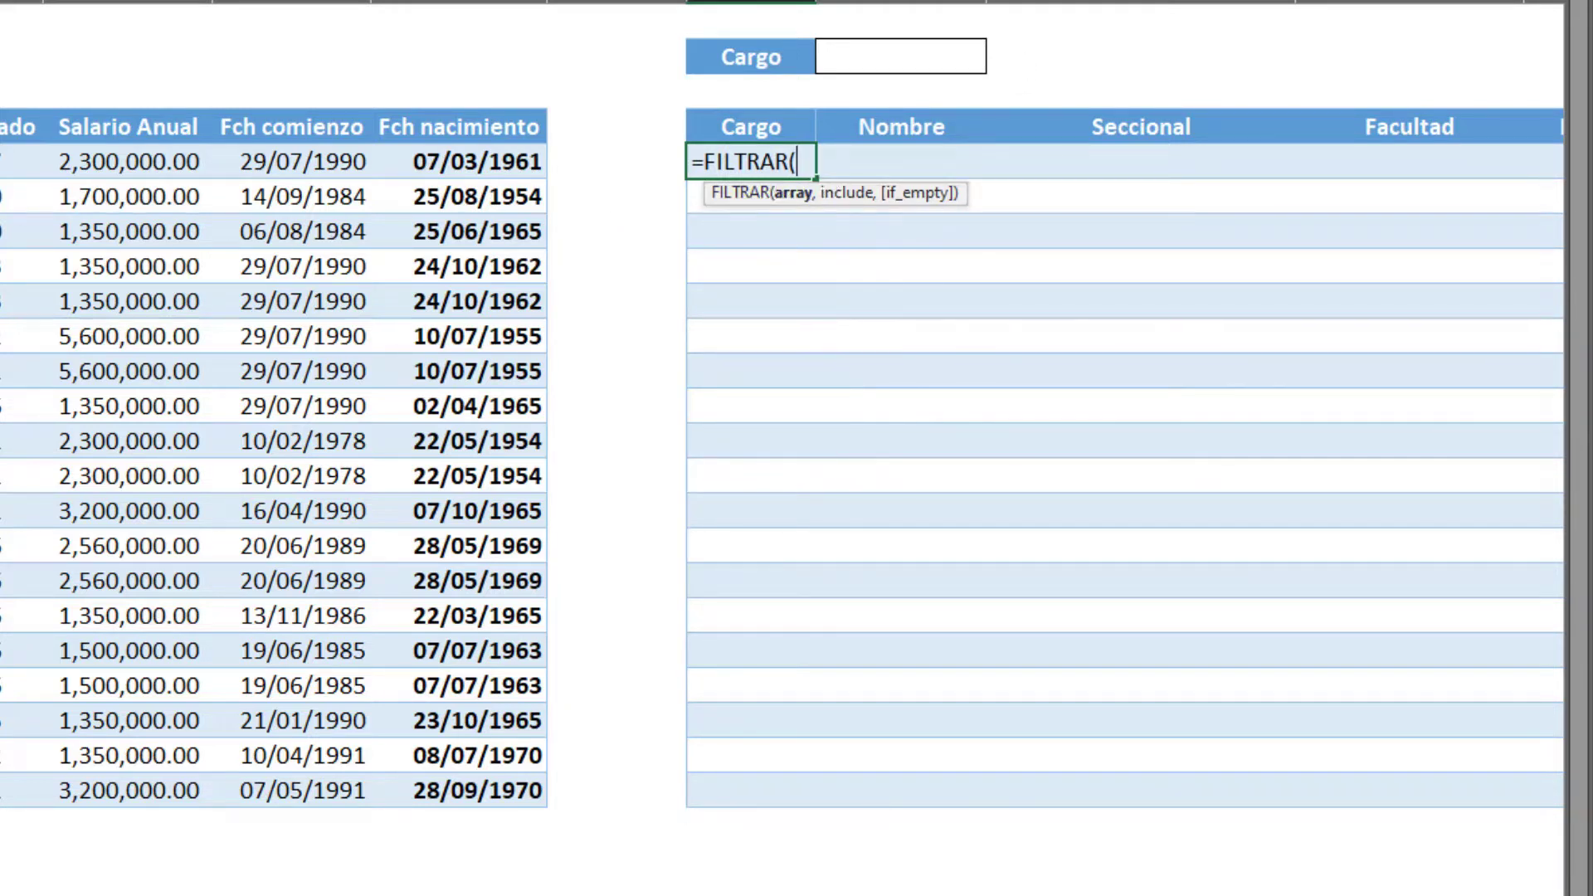
pyautogui.hscroll(-5, 7, 160)
pyautogui.hscroll(-2, 7, 160)
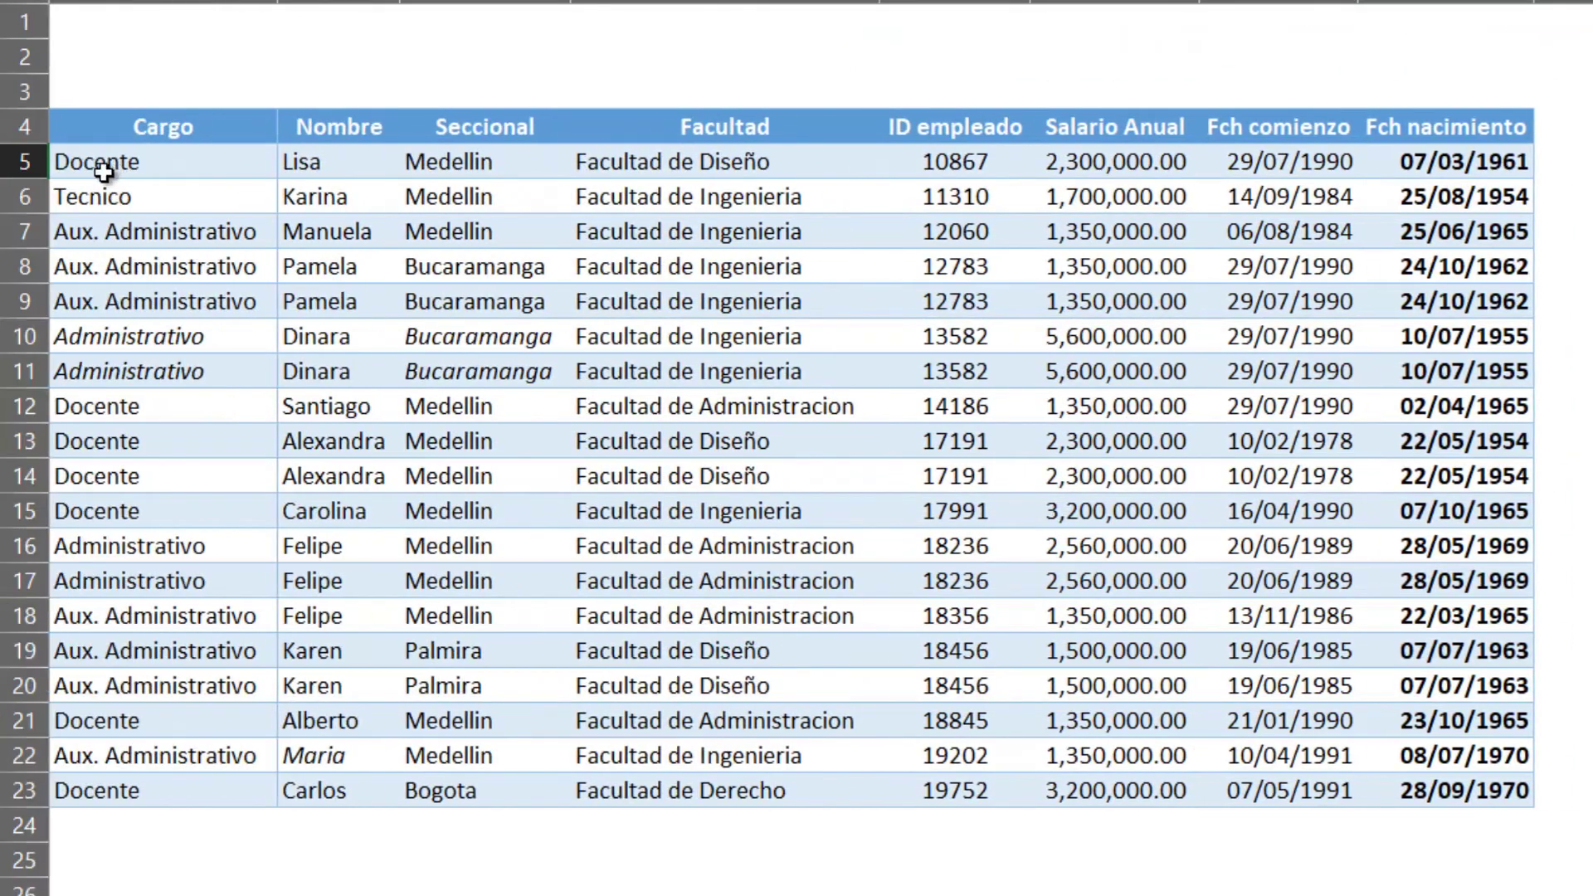
pyautogui.moveTo(113, 164)
pyautogui.mouseDown()
pyautogui.moveTo(1394, 612)
pyautogui.moveTo(1390, 795)
pyautogui.mouseUp()
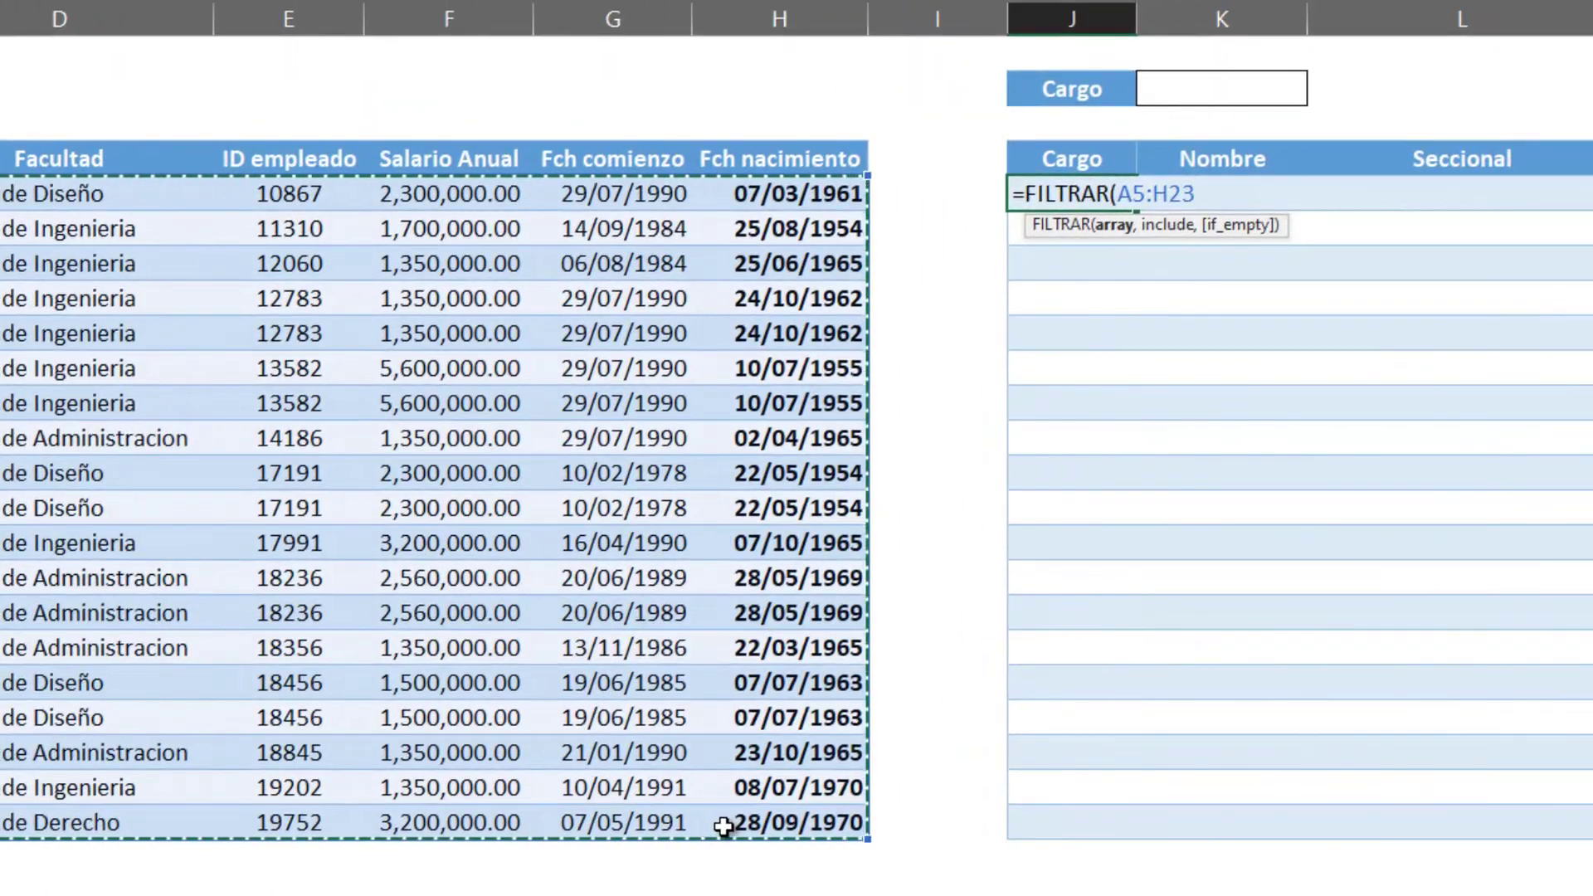
# Add the criterion A5:A23="Docente" and the "No encontrado" fallback, then commit the formula
pyautogui.write(',')
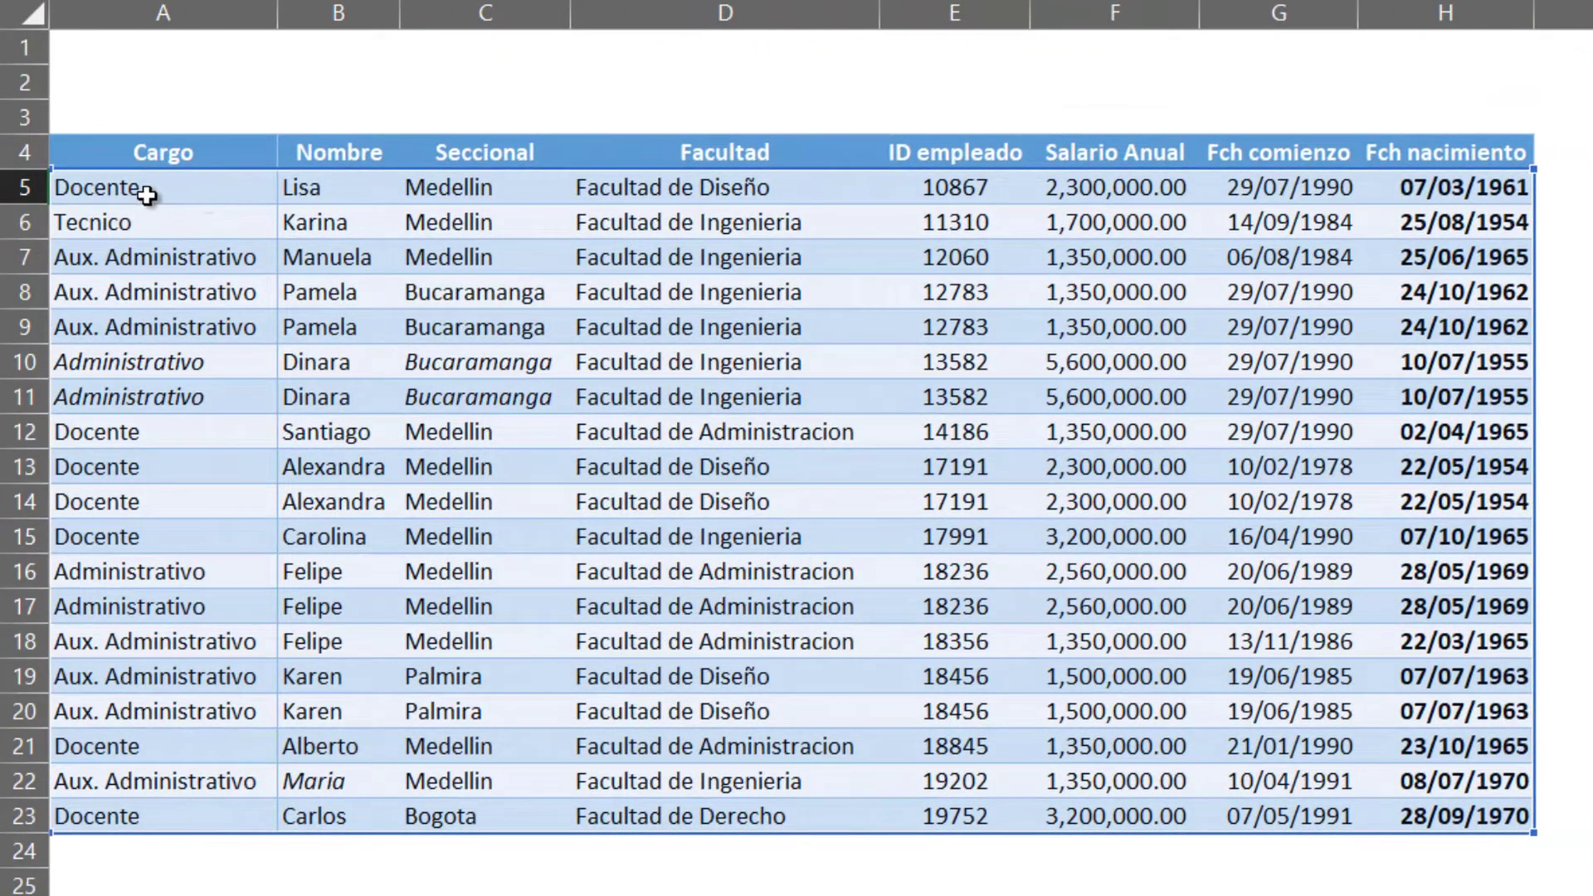
pyautogui.moveTo(134, 188); pyautogui.dragTo(134, 838)
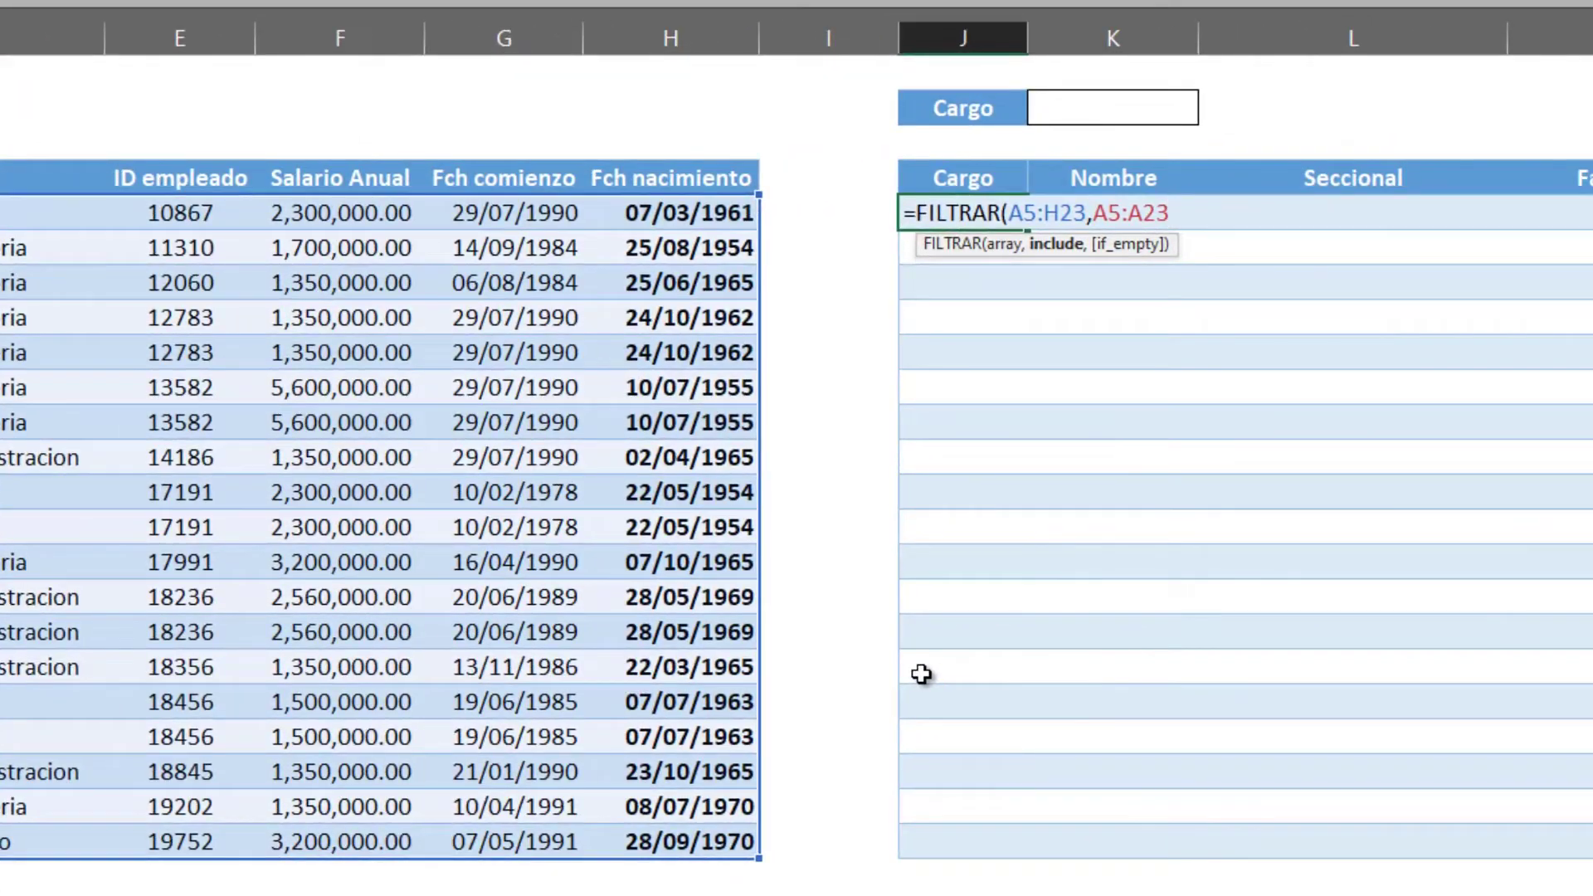
pyautogui.write('="')
pyautogui.write('Doc ')
pyautogui.write('ente"')
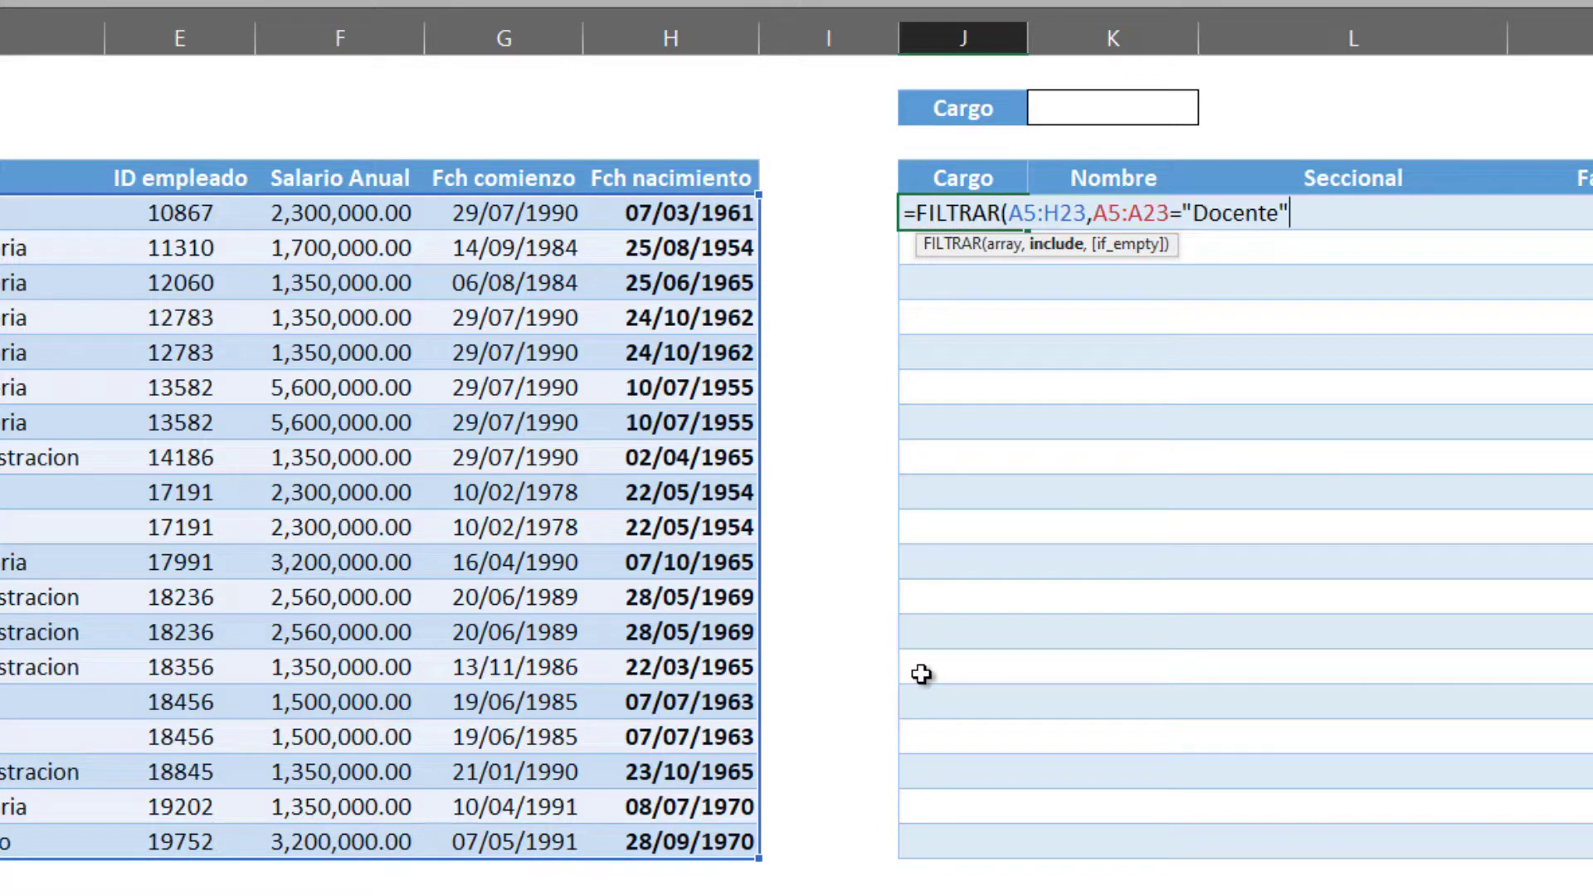
pyautogui.write(',')
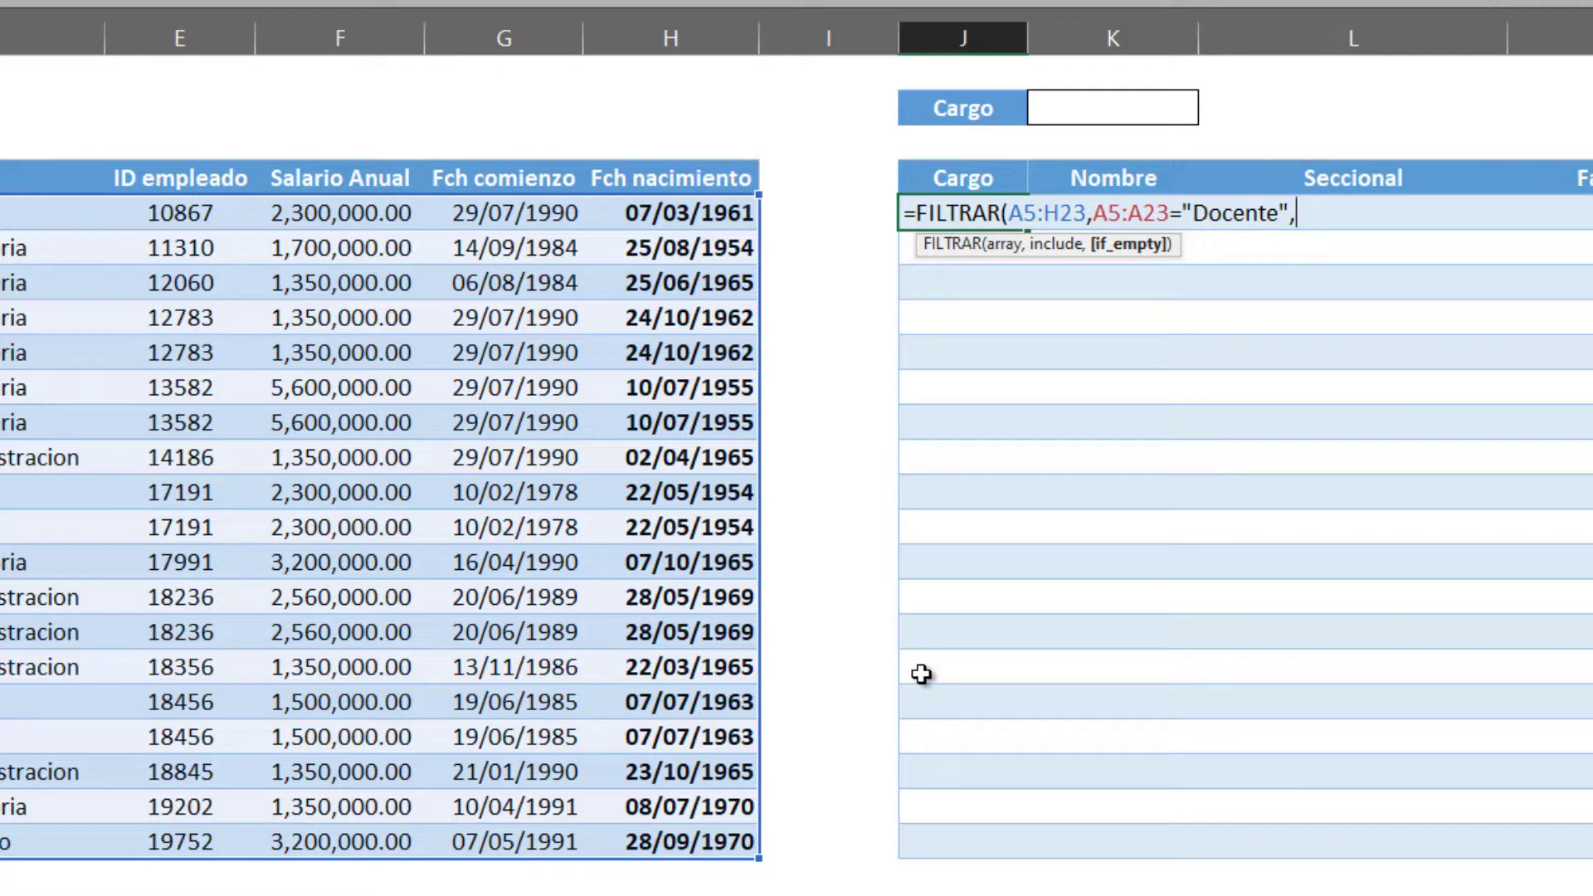
pyautogui.write('"')
pyautogui.write('No encon')
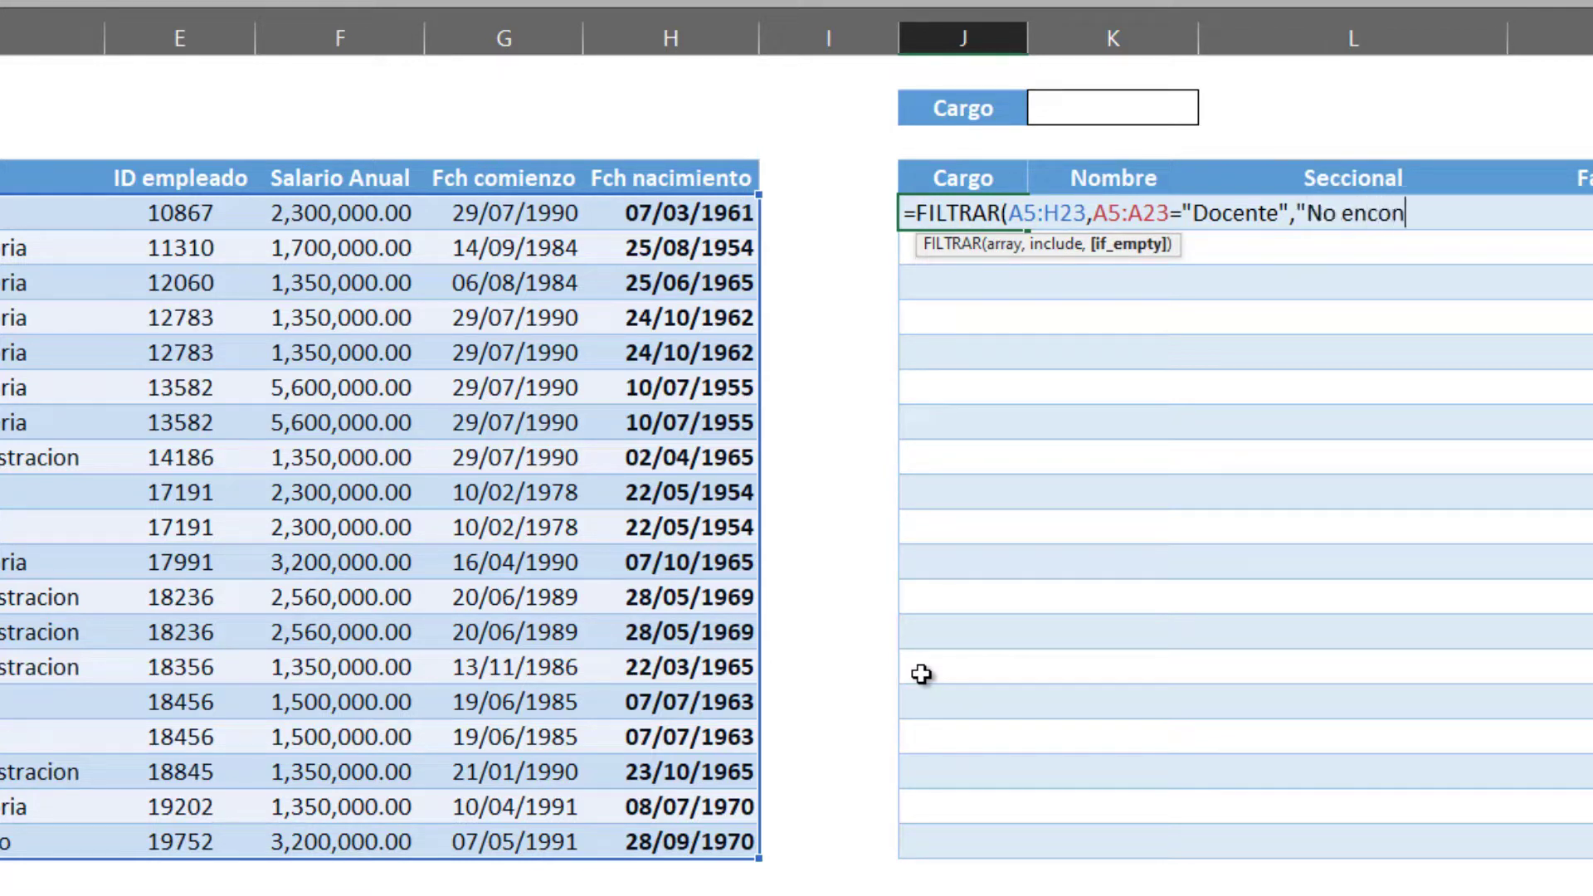
pyautogui.write('trado"')
pyautogui.write(')')
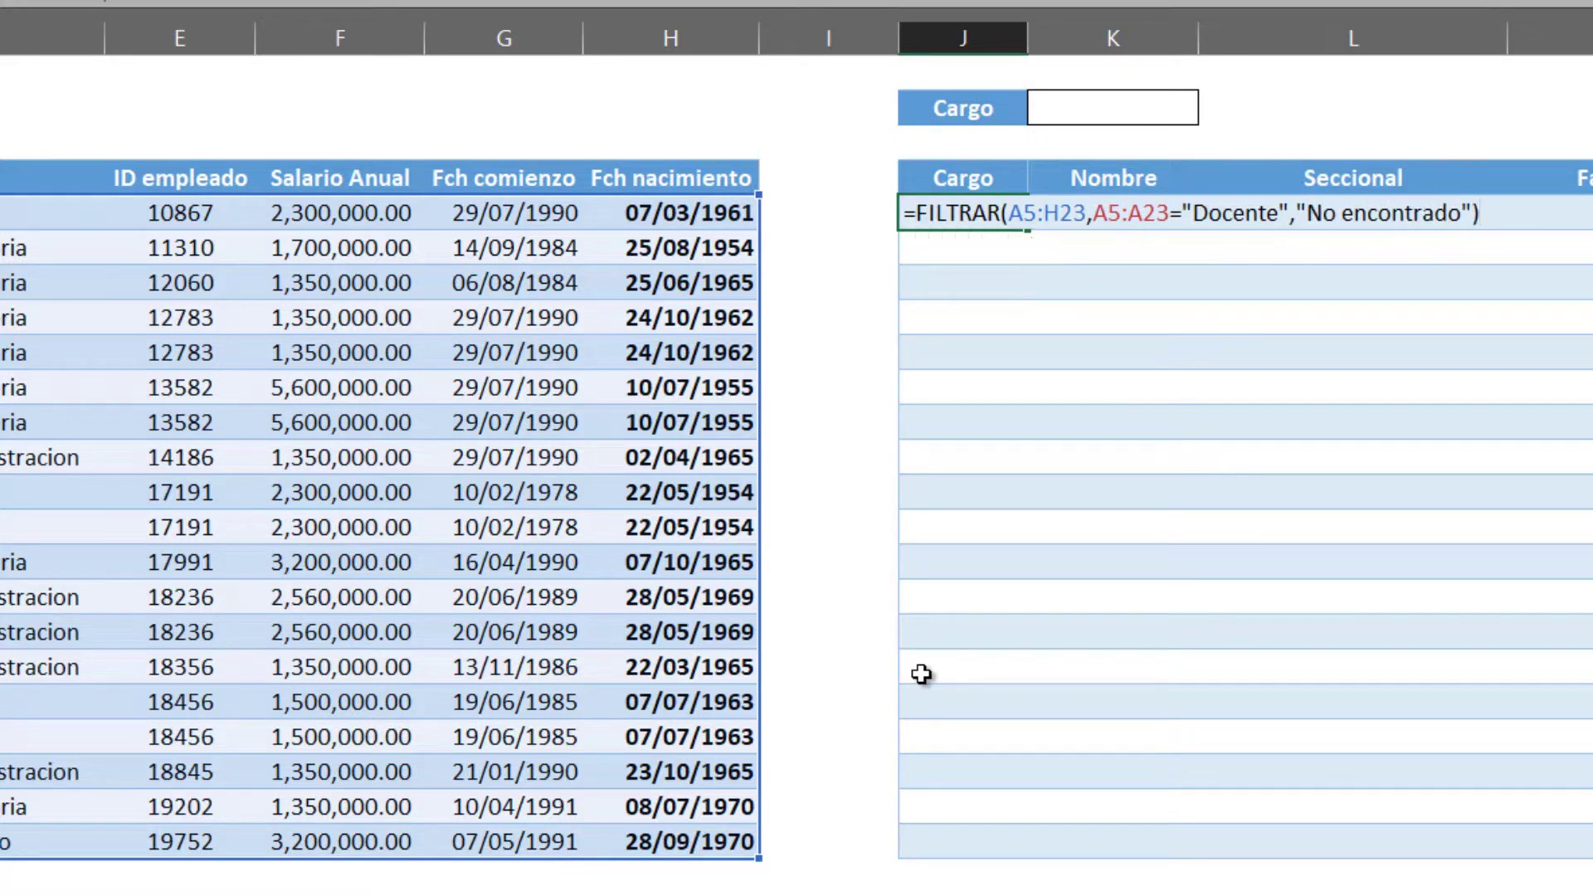
pyautogui.hotkey('ctrl', 'Return')
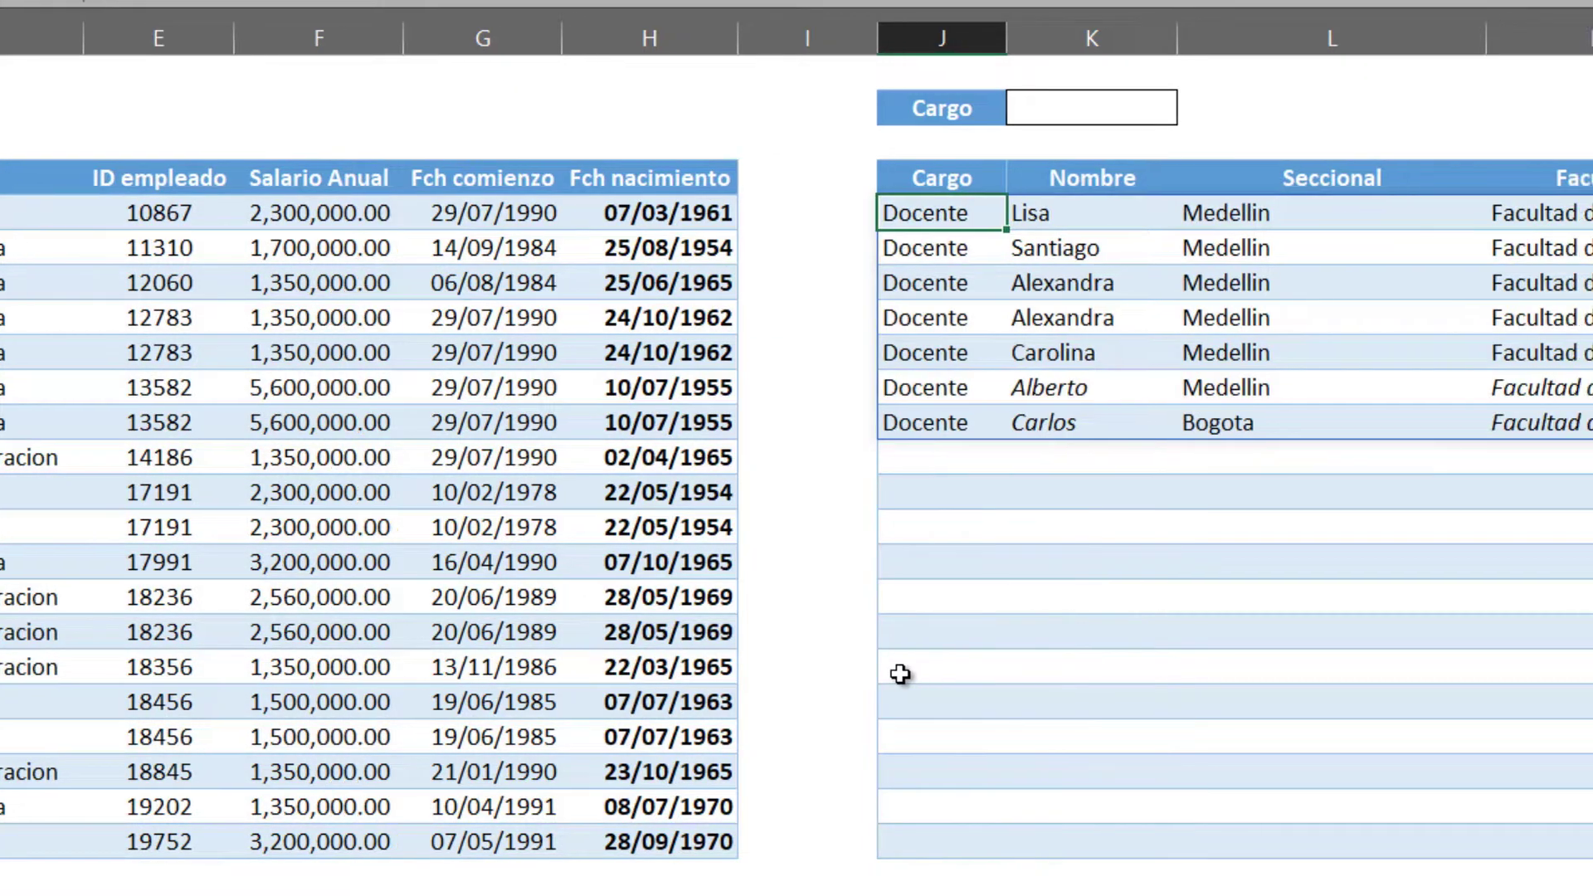
pyautogui.press('Right')
pyautogui.press('Left')
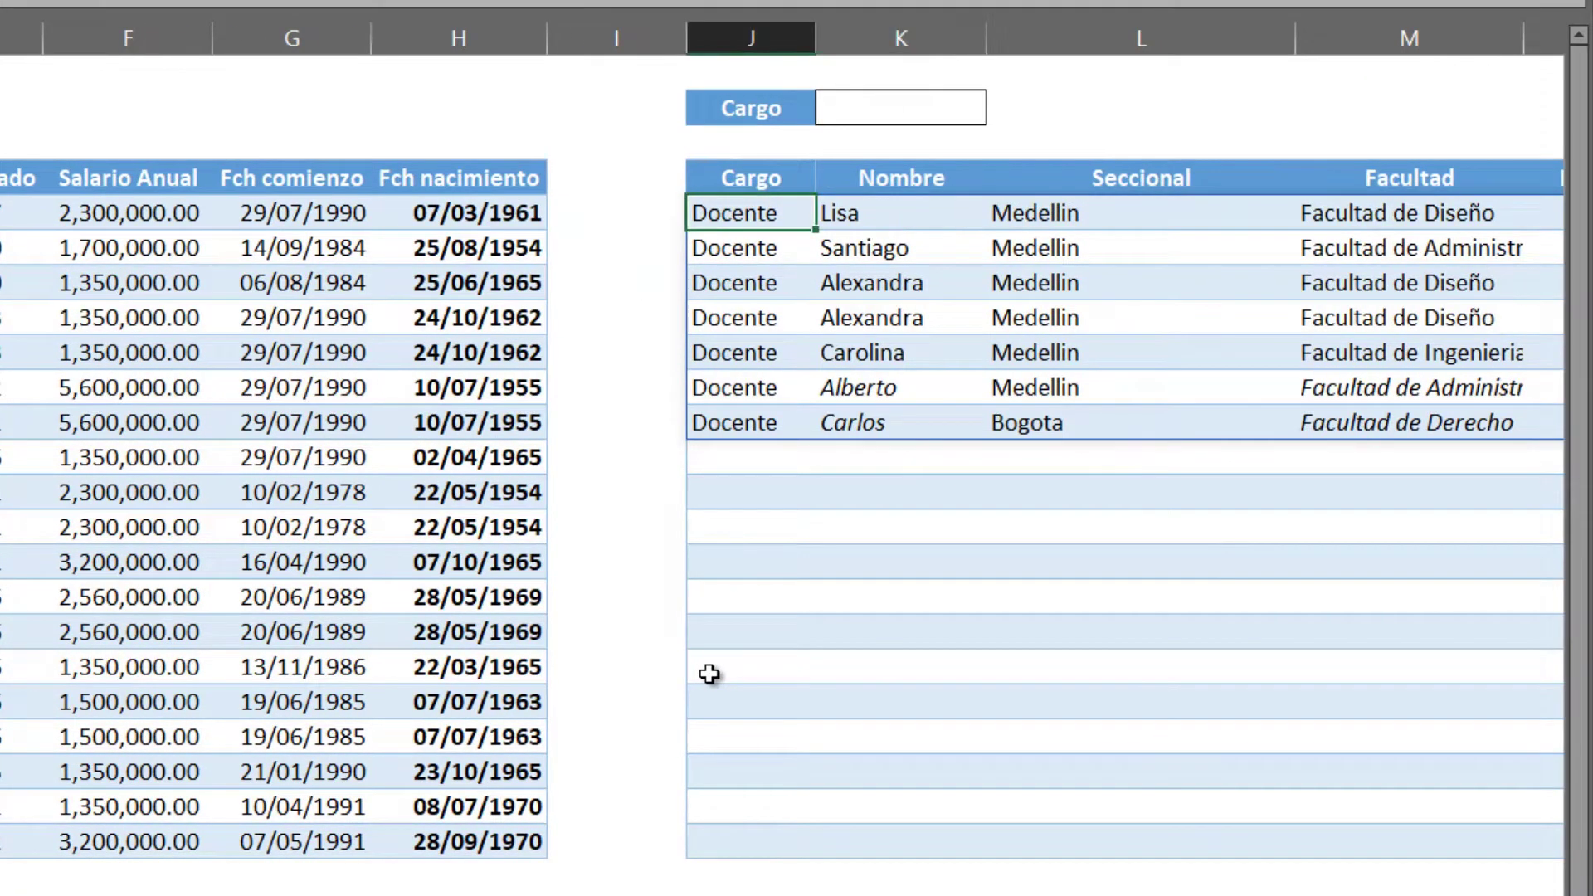
pyautogui.press('Right')
pyautogui.press('Right')
pyautogui.press('Right')
pyautogui.press('Down')
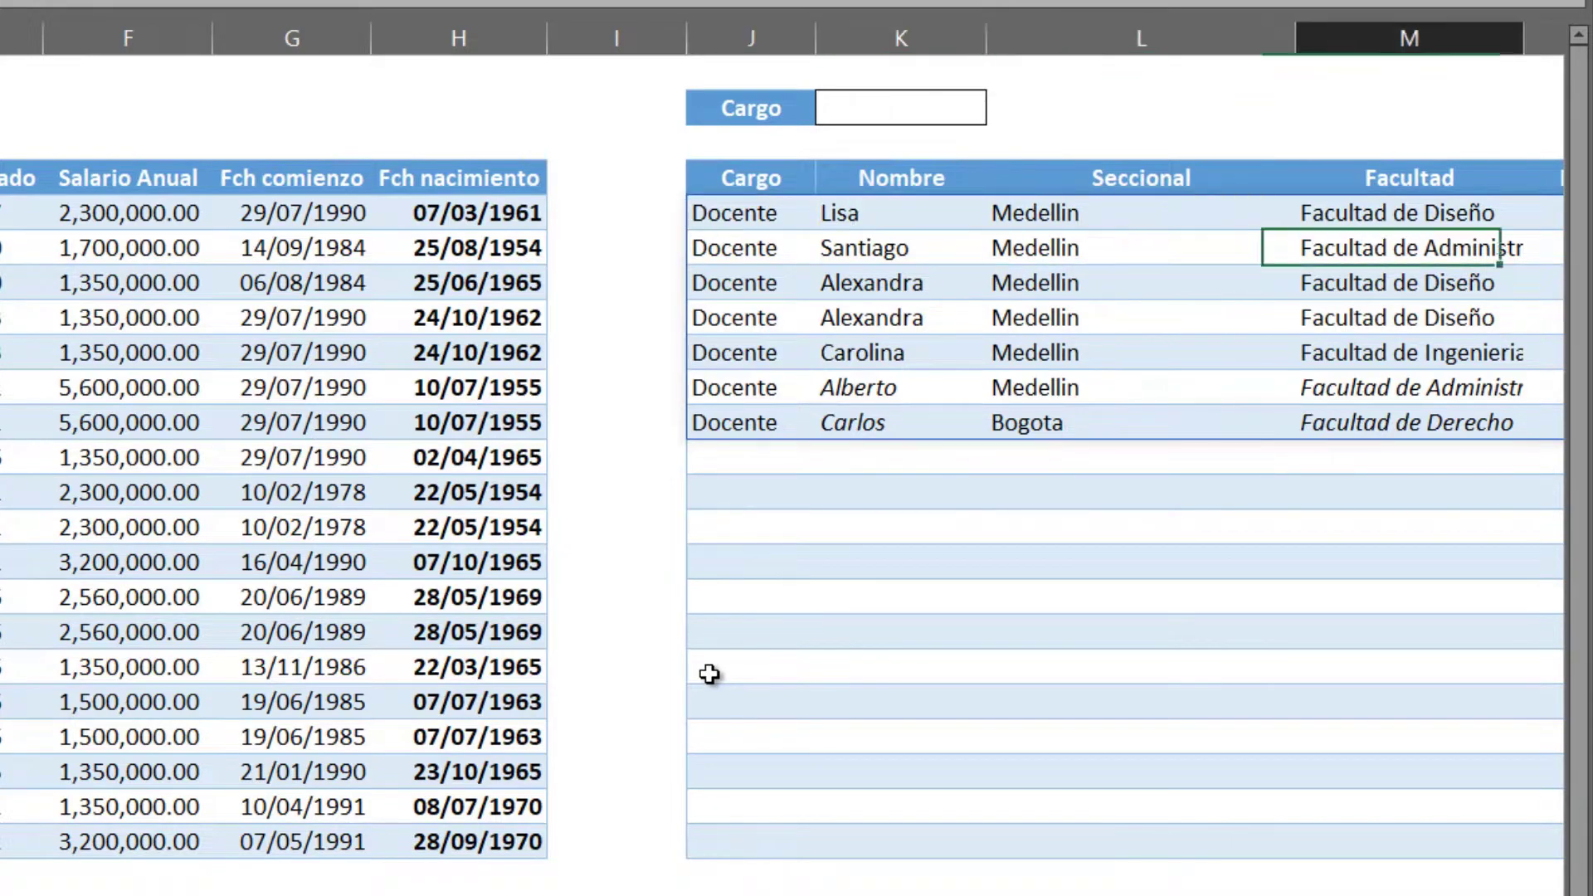
pyautogui.press('Right')
pyautogui.press('Right')
pyautogui.press('Right')
pyautogui.press('Right')
pyautogui.press('Right')
pyautogui.press('Left')
pyautogui.press('Up')
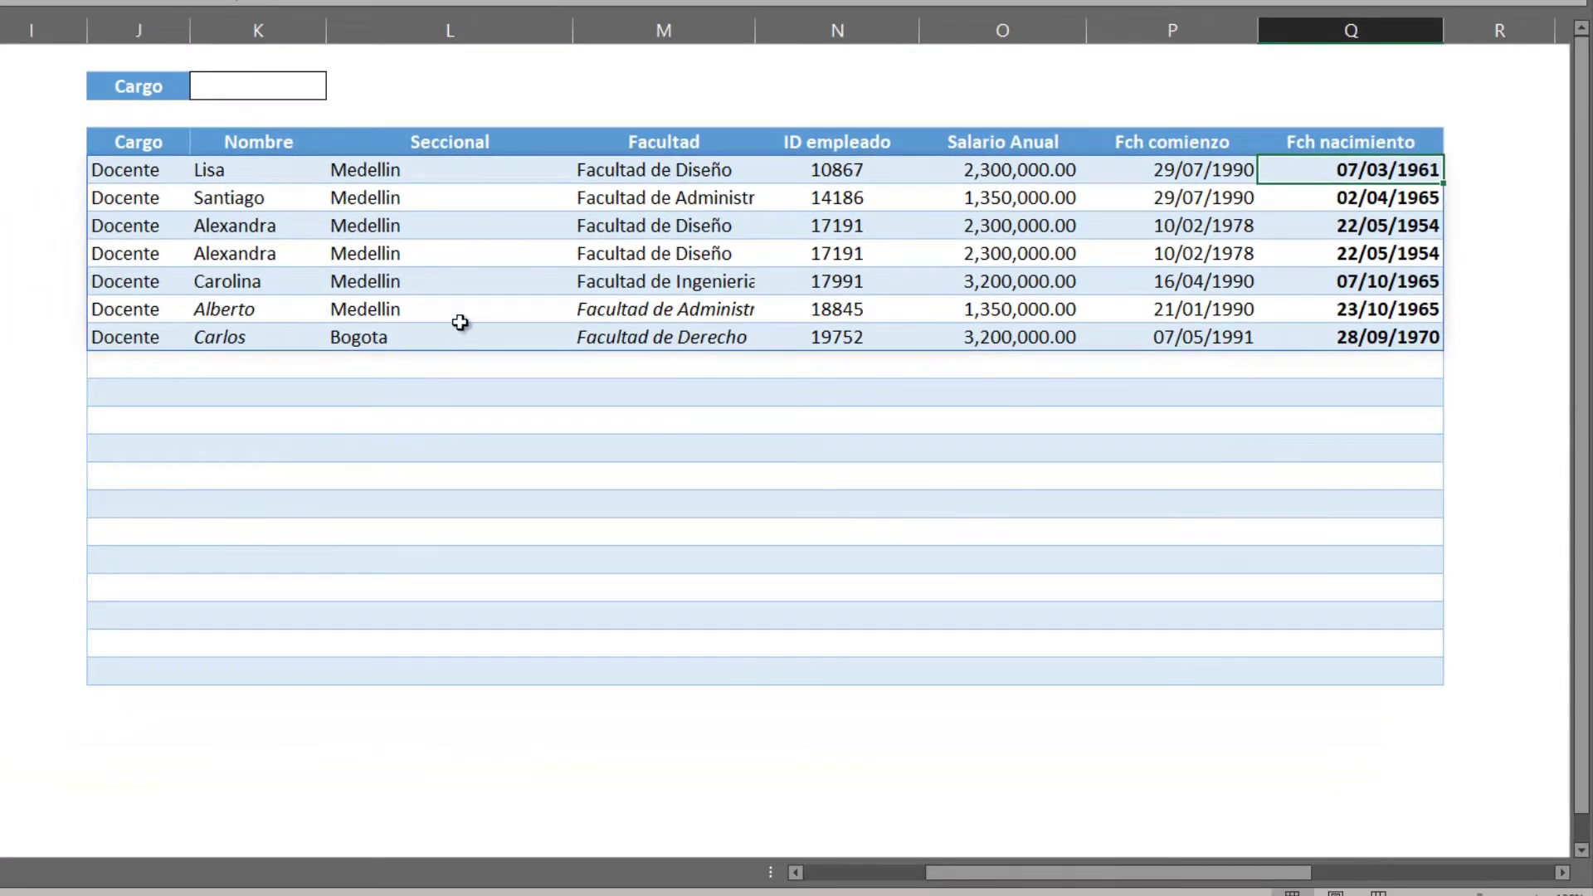
pyautogui.click(477, 282)
pyautogui.press('Delete')
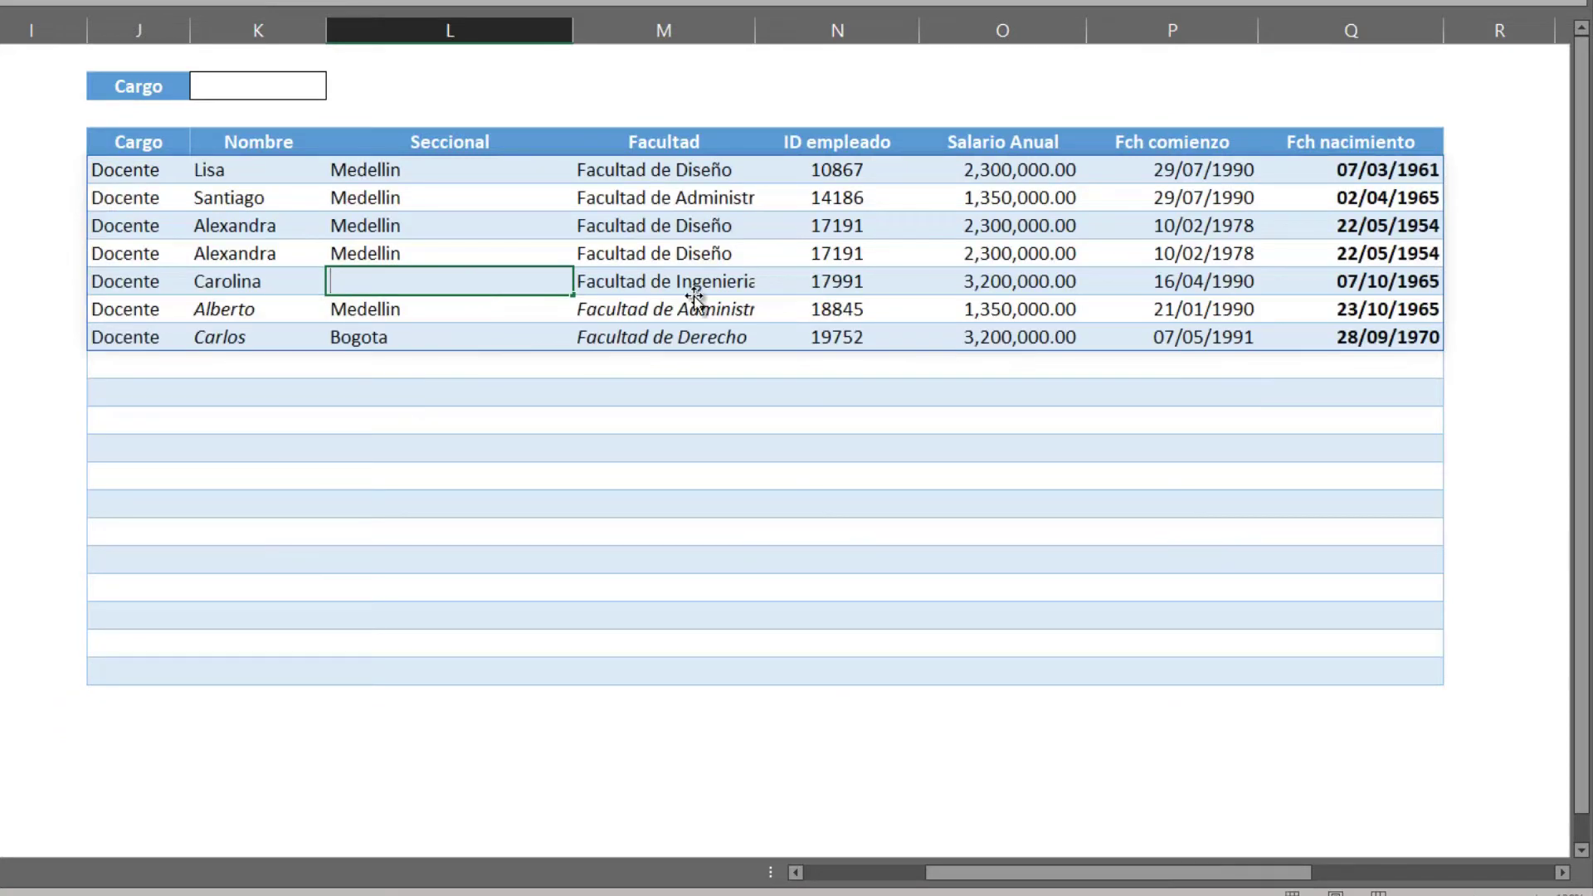
pyautogui.hotkey('ctrl', 'z')
pyautogui.click(698, 280)
pyautogui.click(706, 261)
pyautogui.press('Delete')
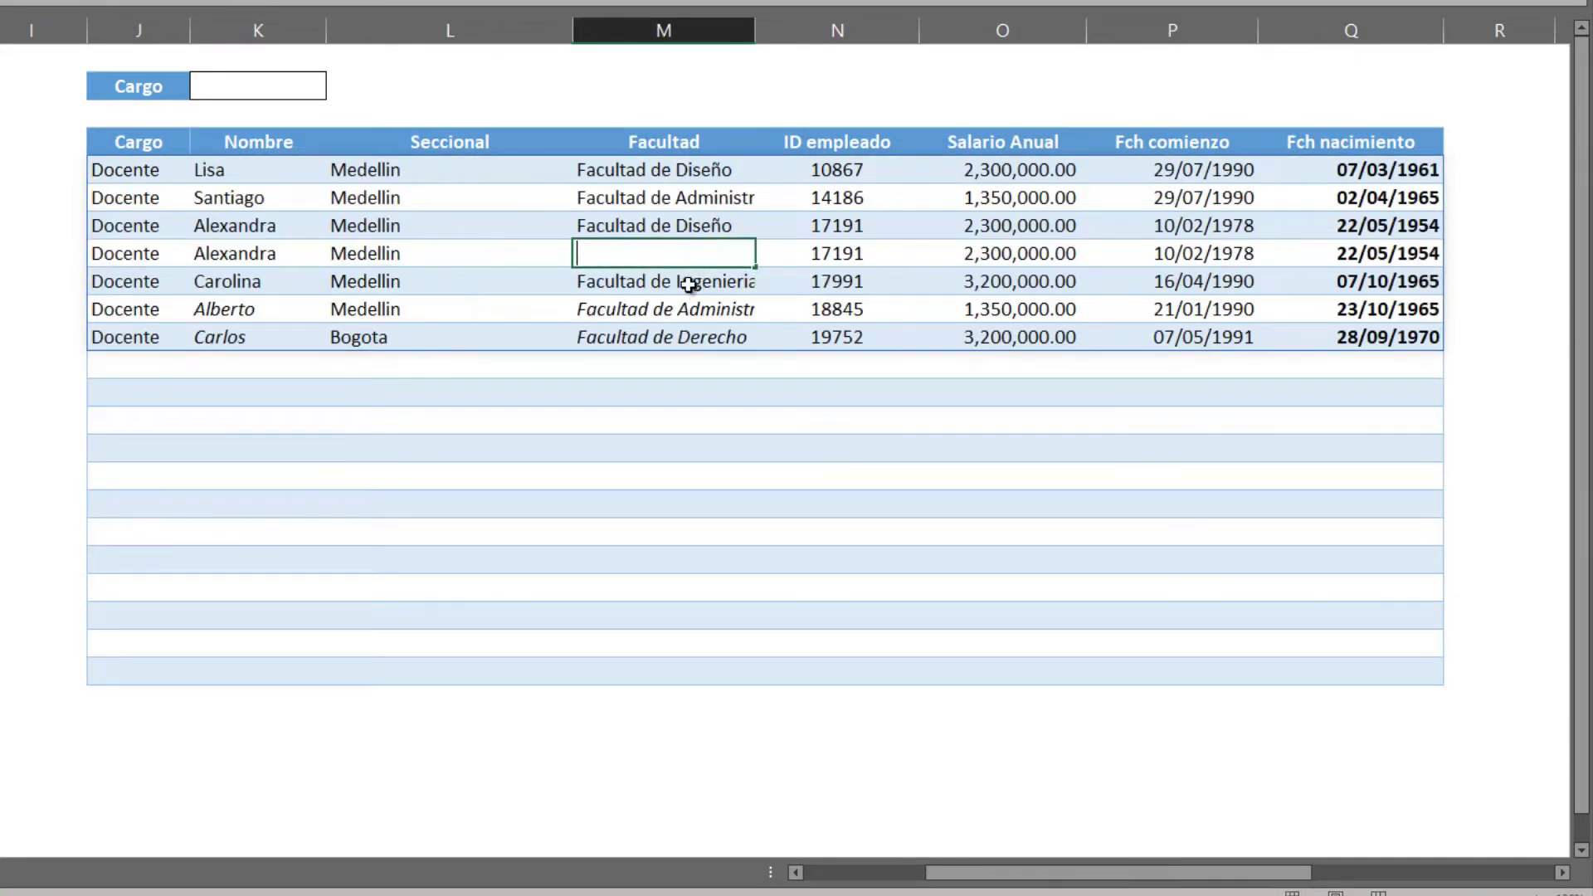
pyautogui.hotkey('ctrl', 'z')
pyautogui.click(688, 282)
pyautogui.click(859, 282)
pyautogui.press('BackSpace')
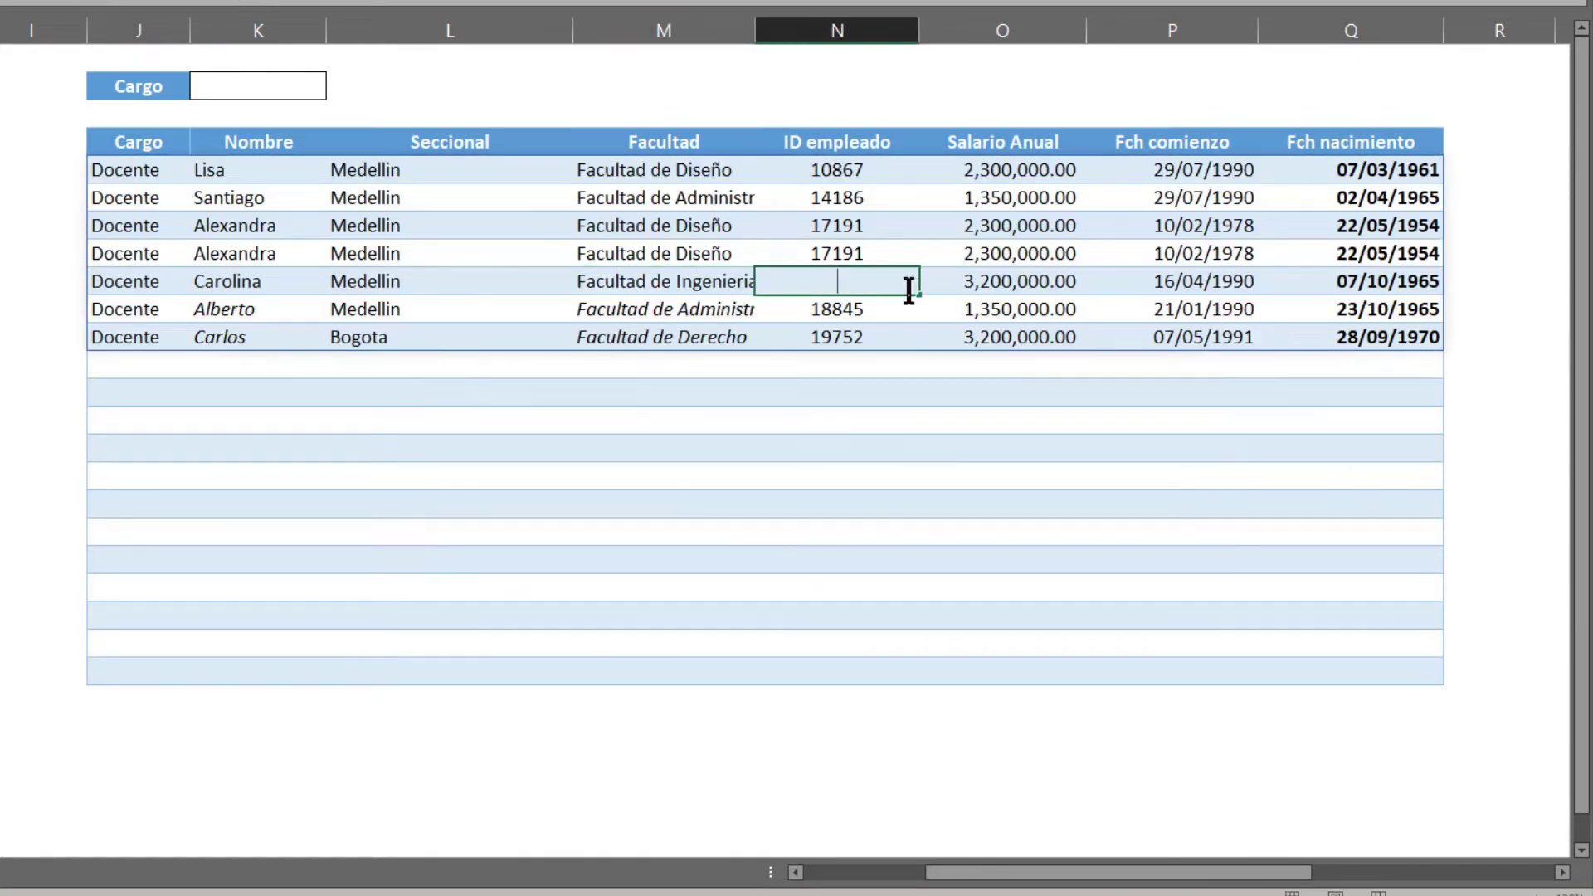
pyautogui.press('Escape')
pyautogui.click(995, 281)
pyautogui.press('Delete')
pyautogui.hotkey('ctrl', 'z')
pyautogui.click(249, 224)
pyautogui.click(140, 168)
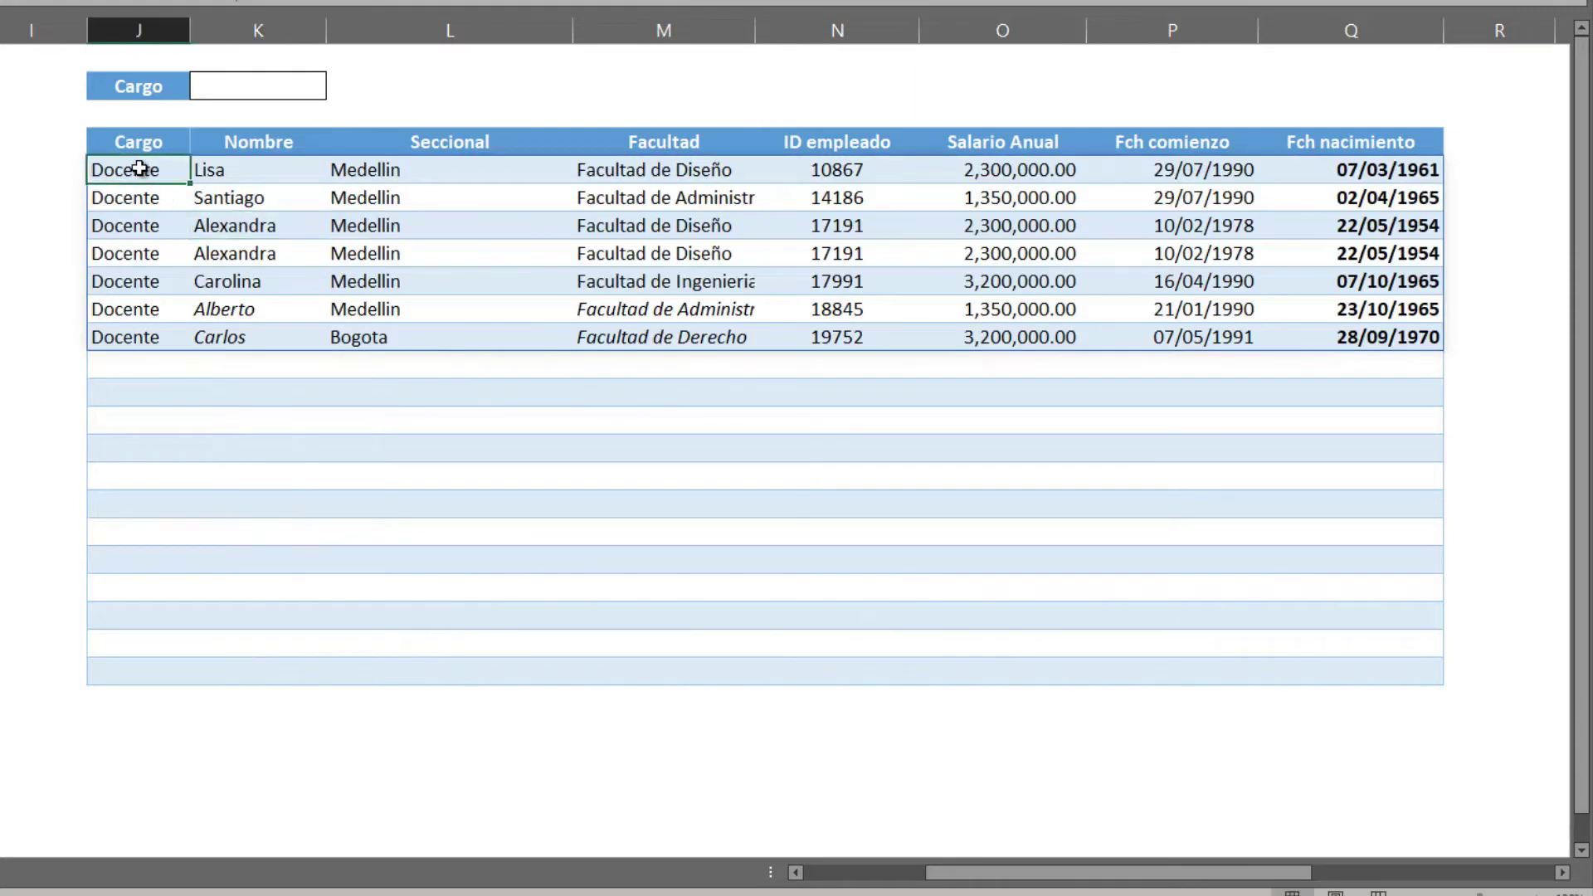
pyautogui.doubleClick(139, 169)
# Begin a new FILTRAR formula in J5 over the employee table range
pyautogui.press('Escape')
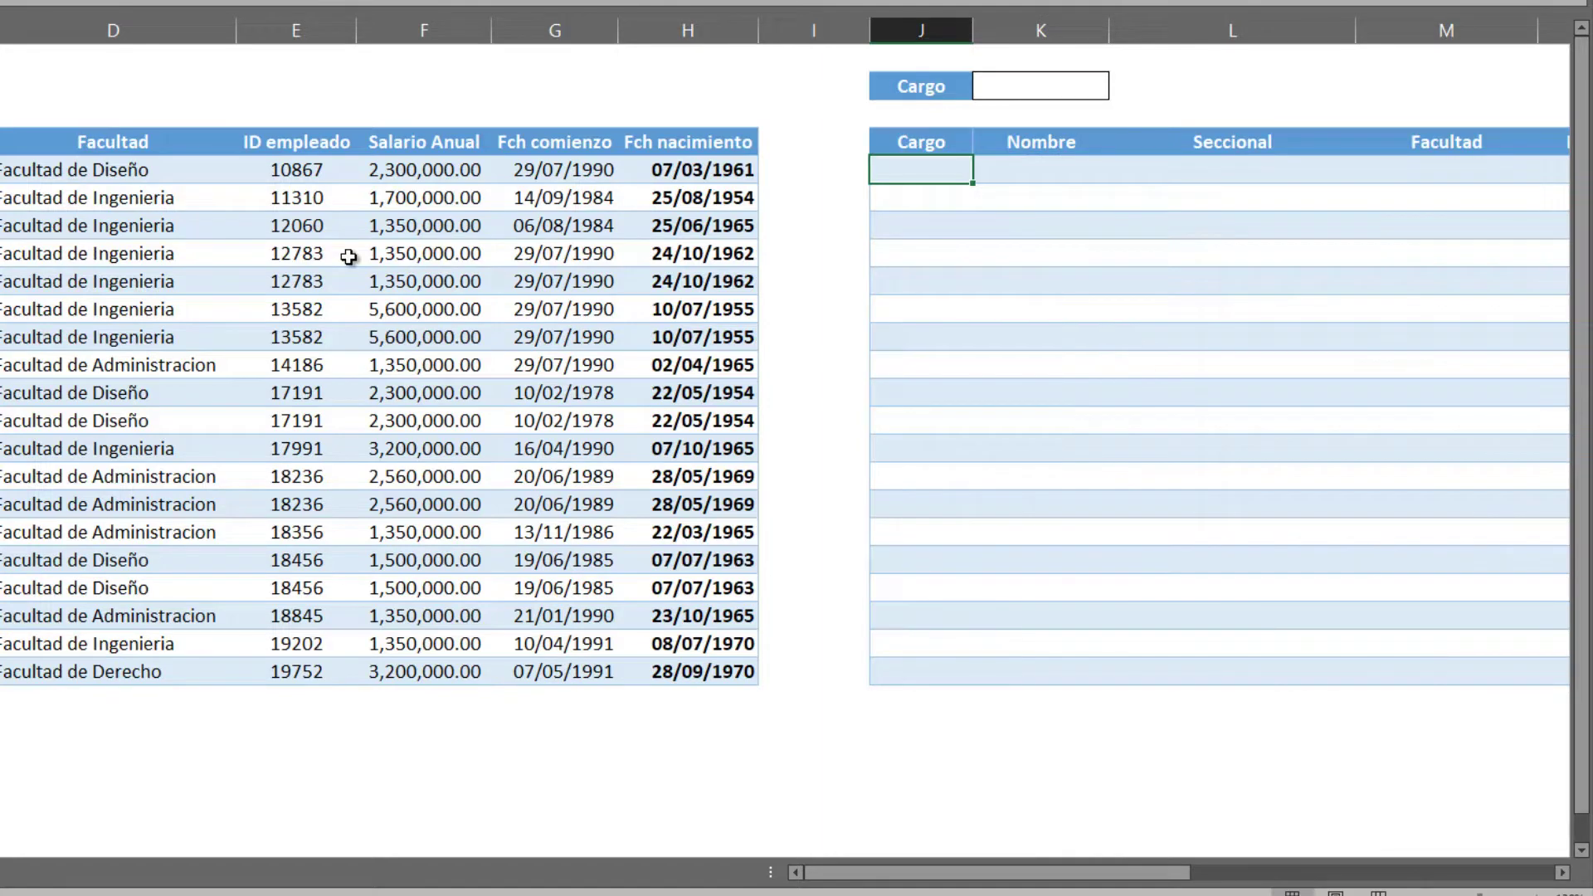
pyautogui.write('=fi')
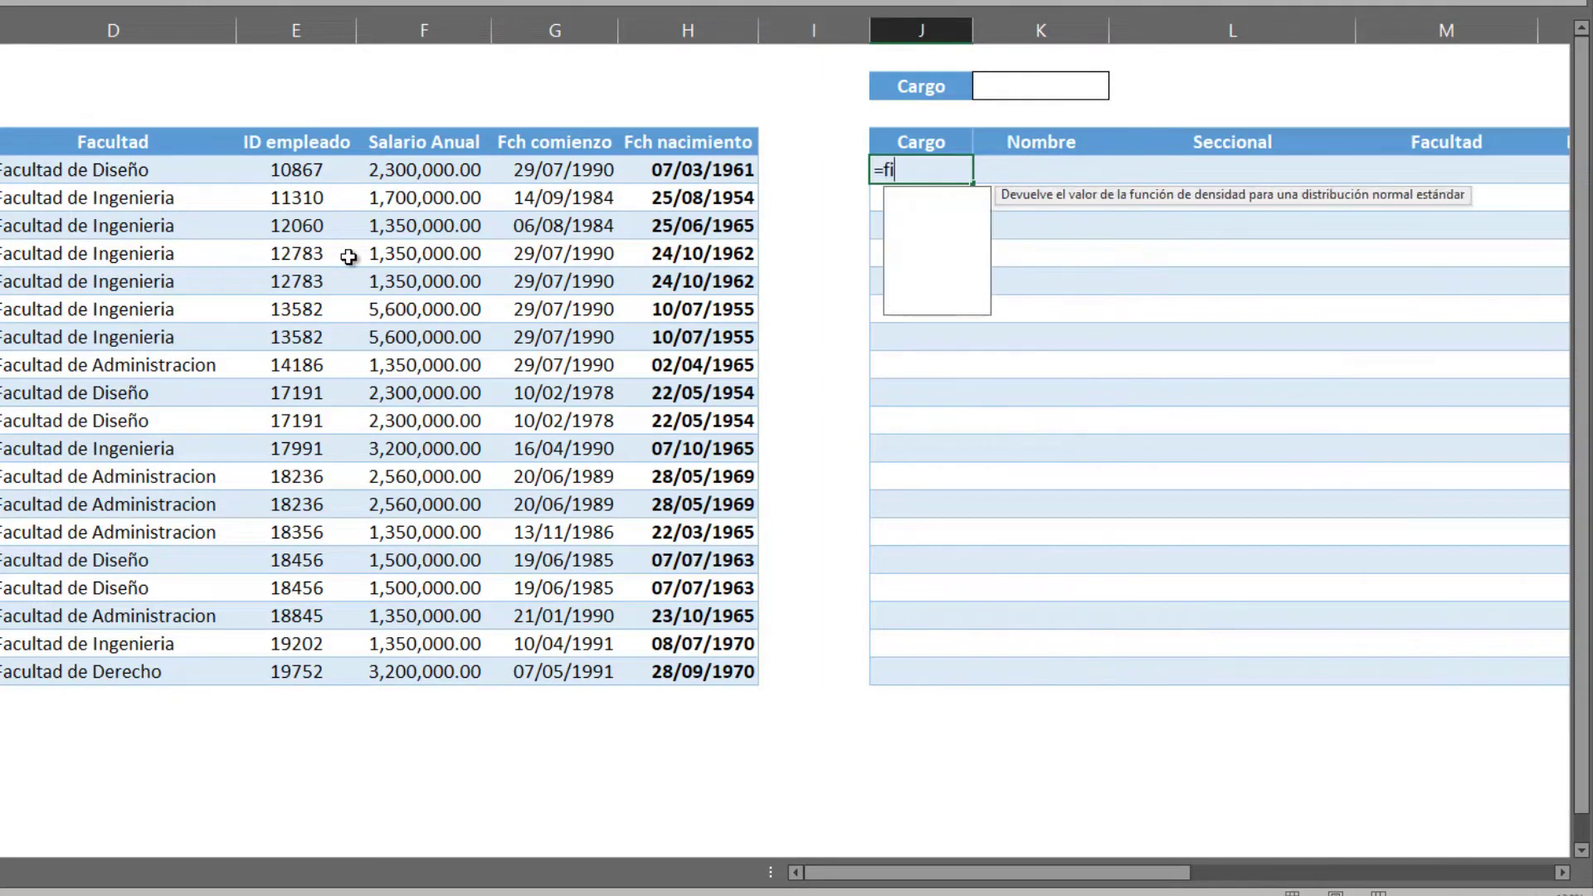
pyautogui.press('Down')
pyautogui.press('Down')
pyautogui.press('Tab')
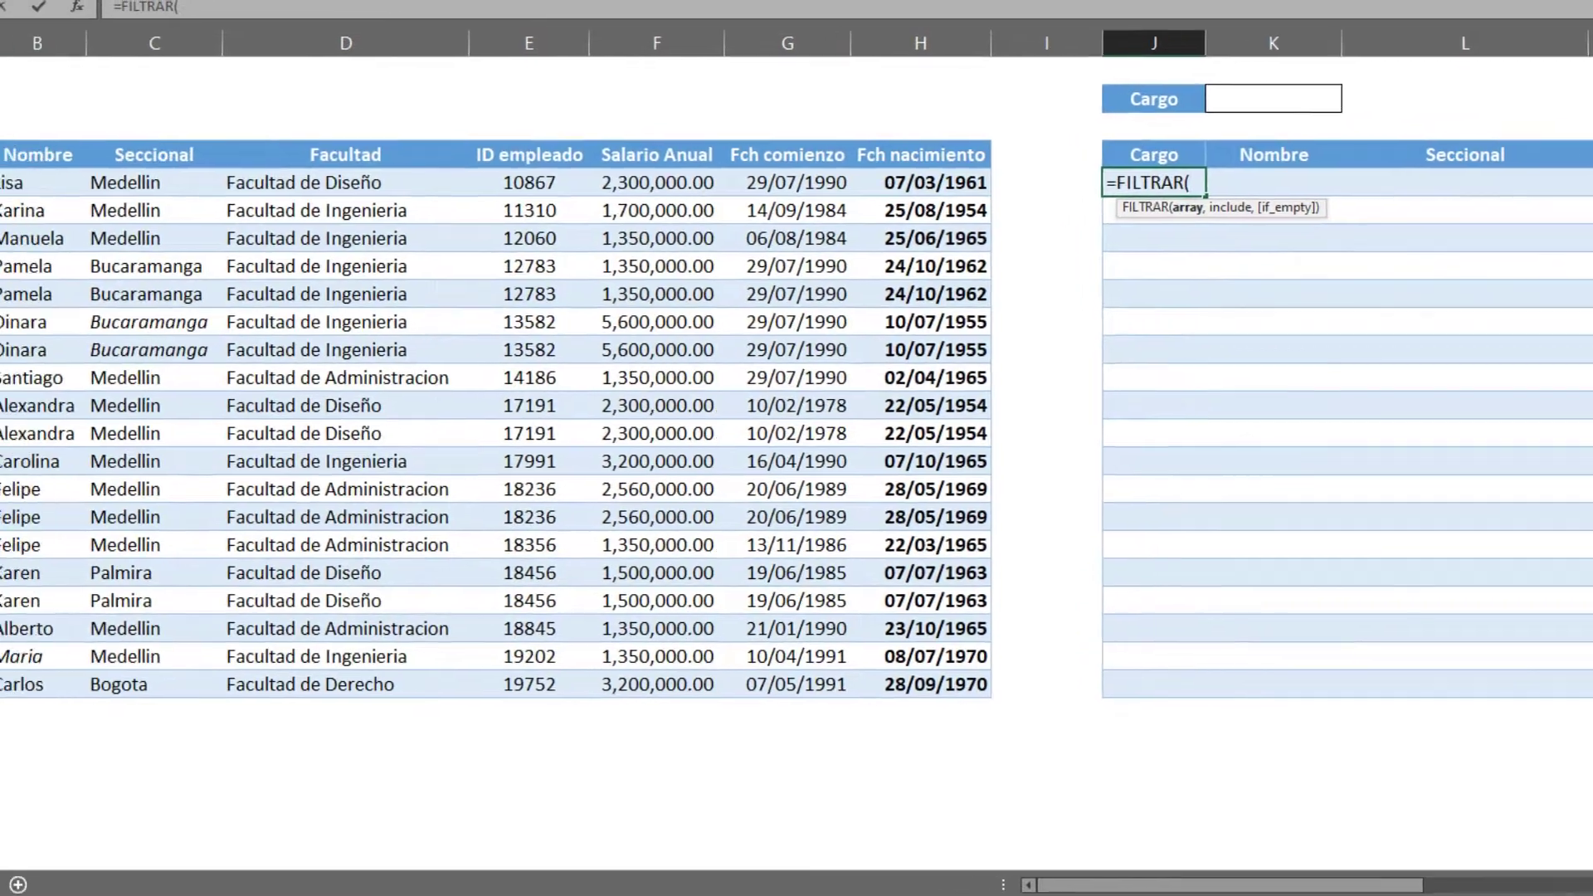
pyautogui.moveTo(83, 195)
pyautogui.mouseDown()
pyautogui.moveTo(1087, 749)
pyautogui.moveTo(1135, 697)
pyautogui.mouseUp()
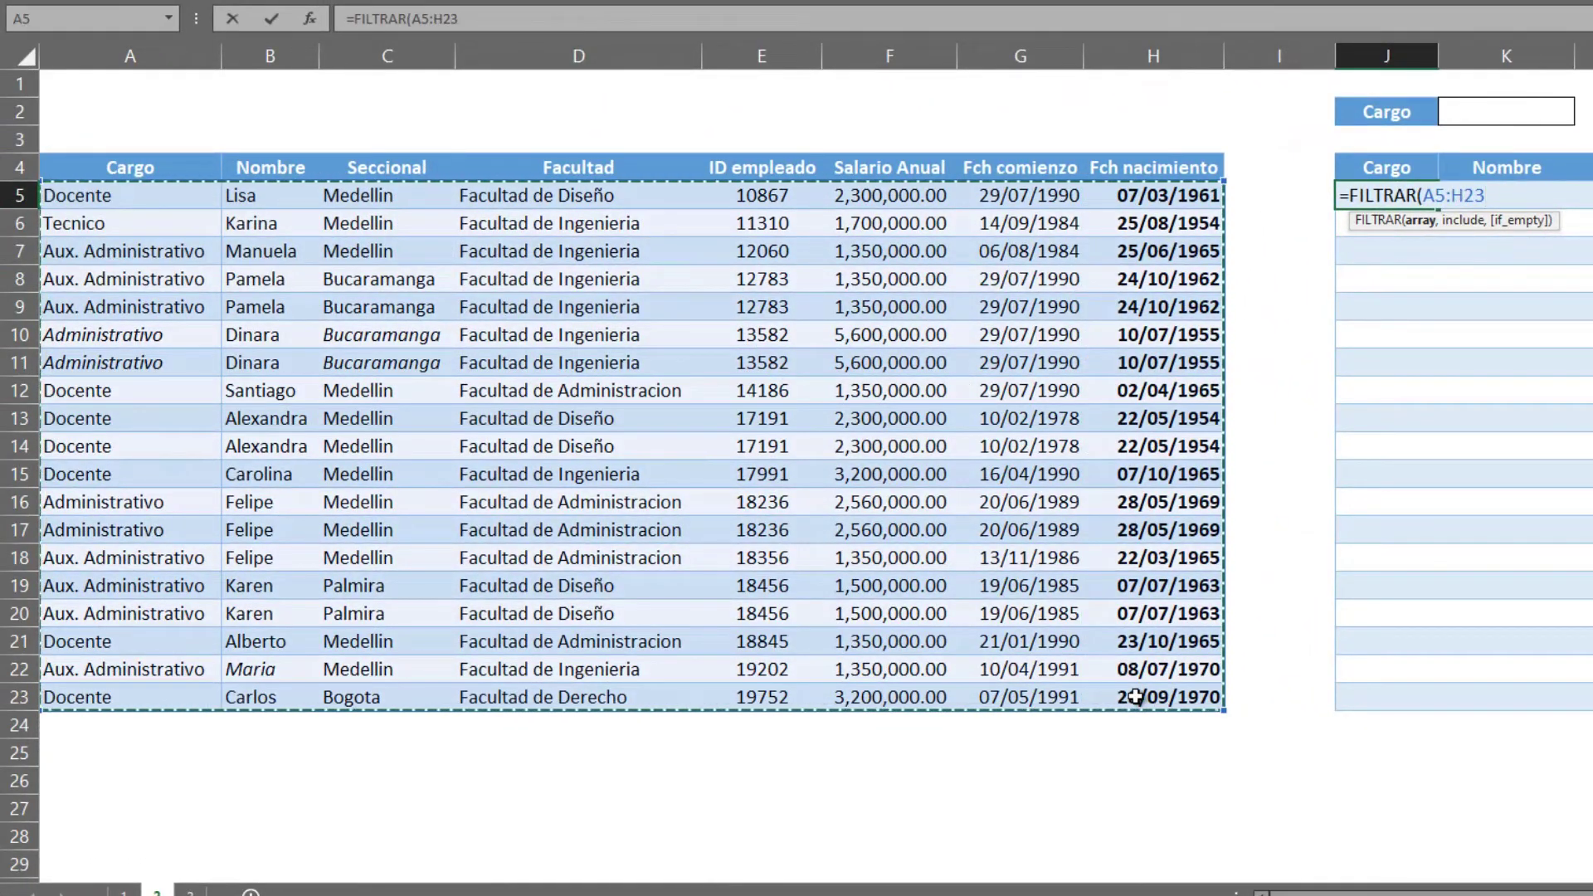
pyautogui.write(',')
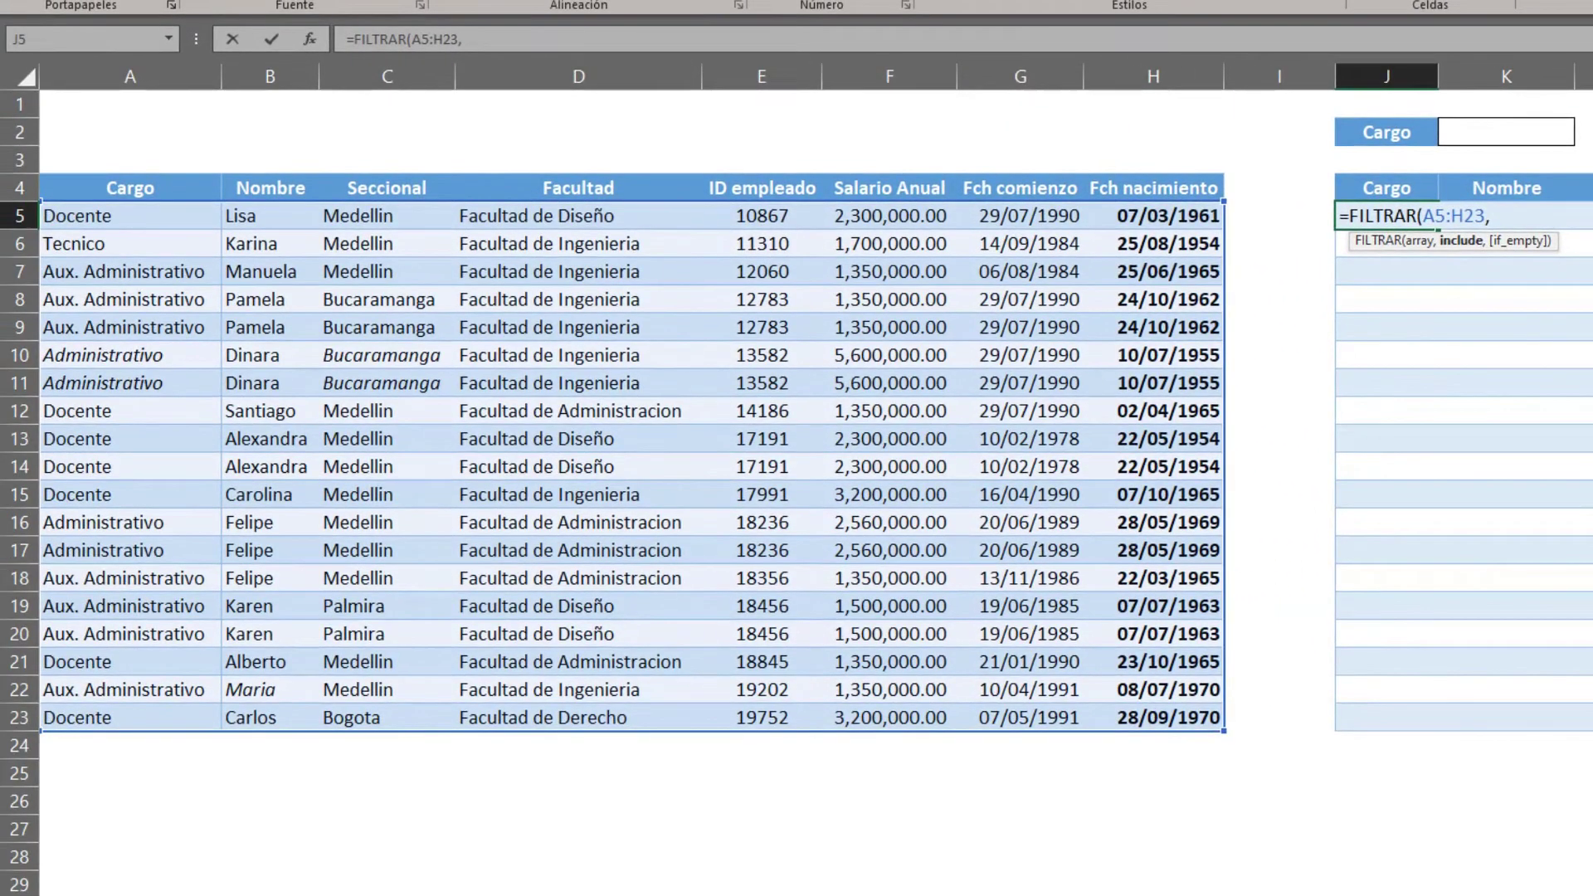
# Complete the formula with criterion A5:A23=K2 and the "No encontrado" fallback, then commit it
pyautogui.click(78, 214)
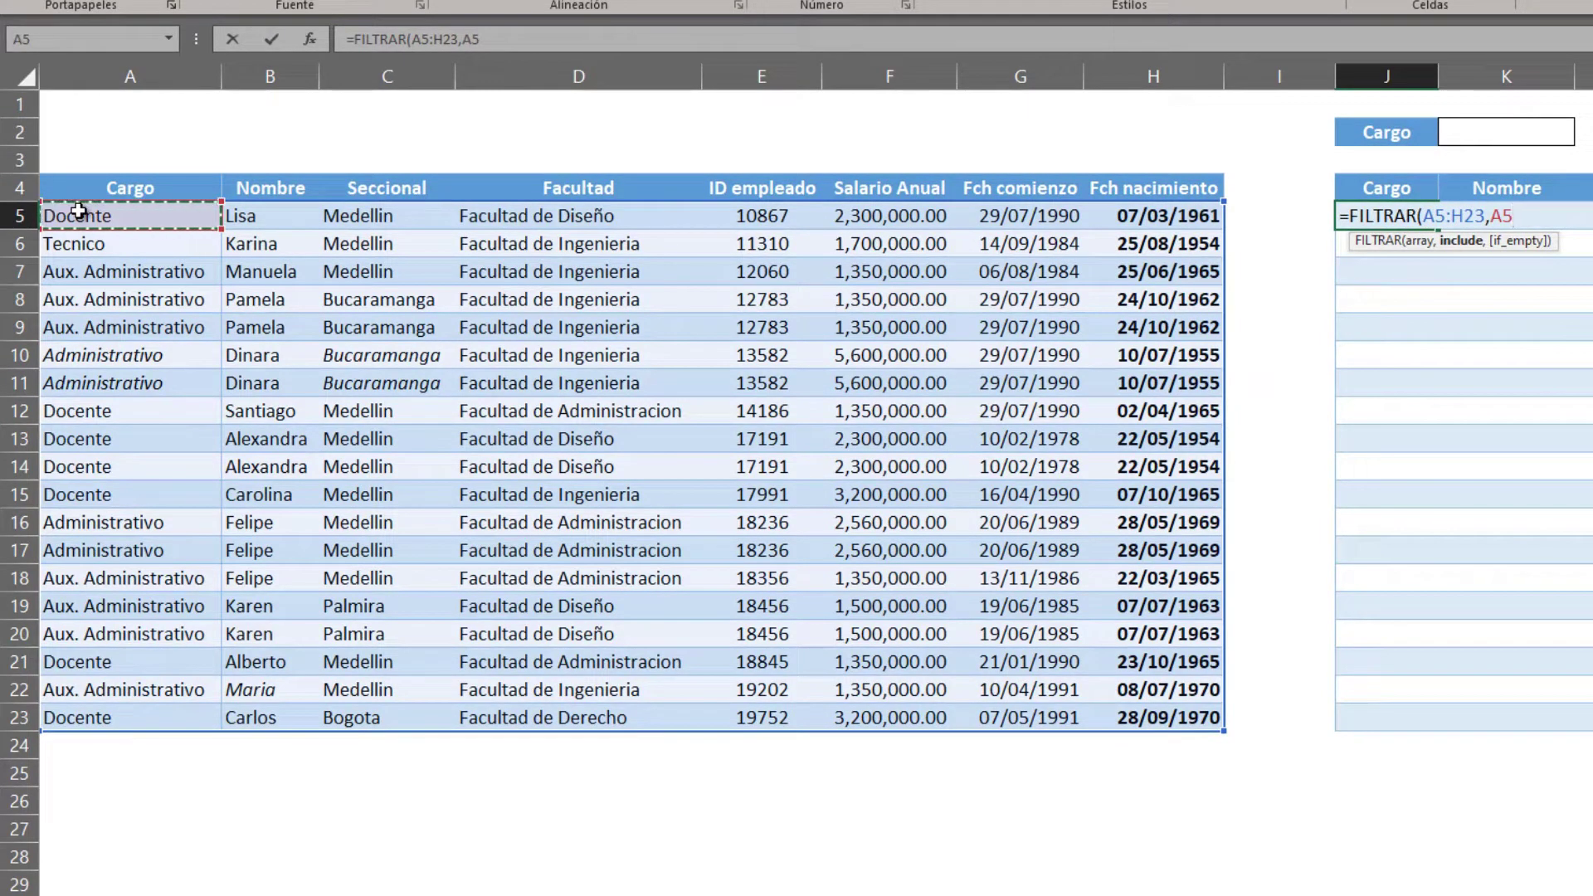
pyautogui.hotkey('ctrl', 'shift', 'Down')
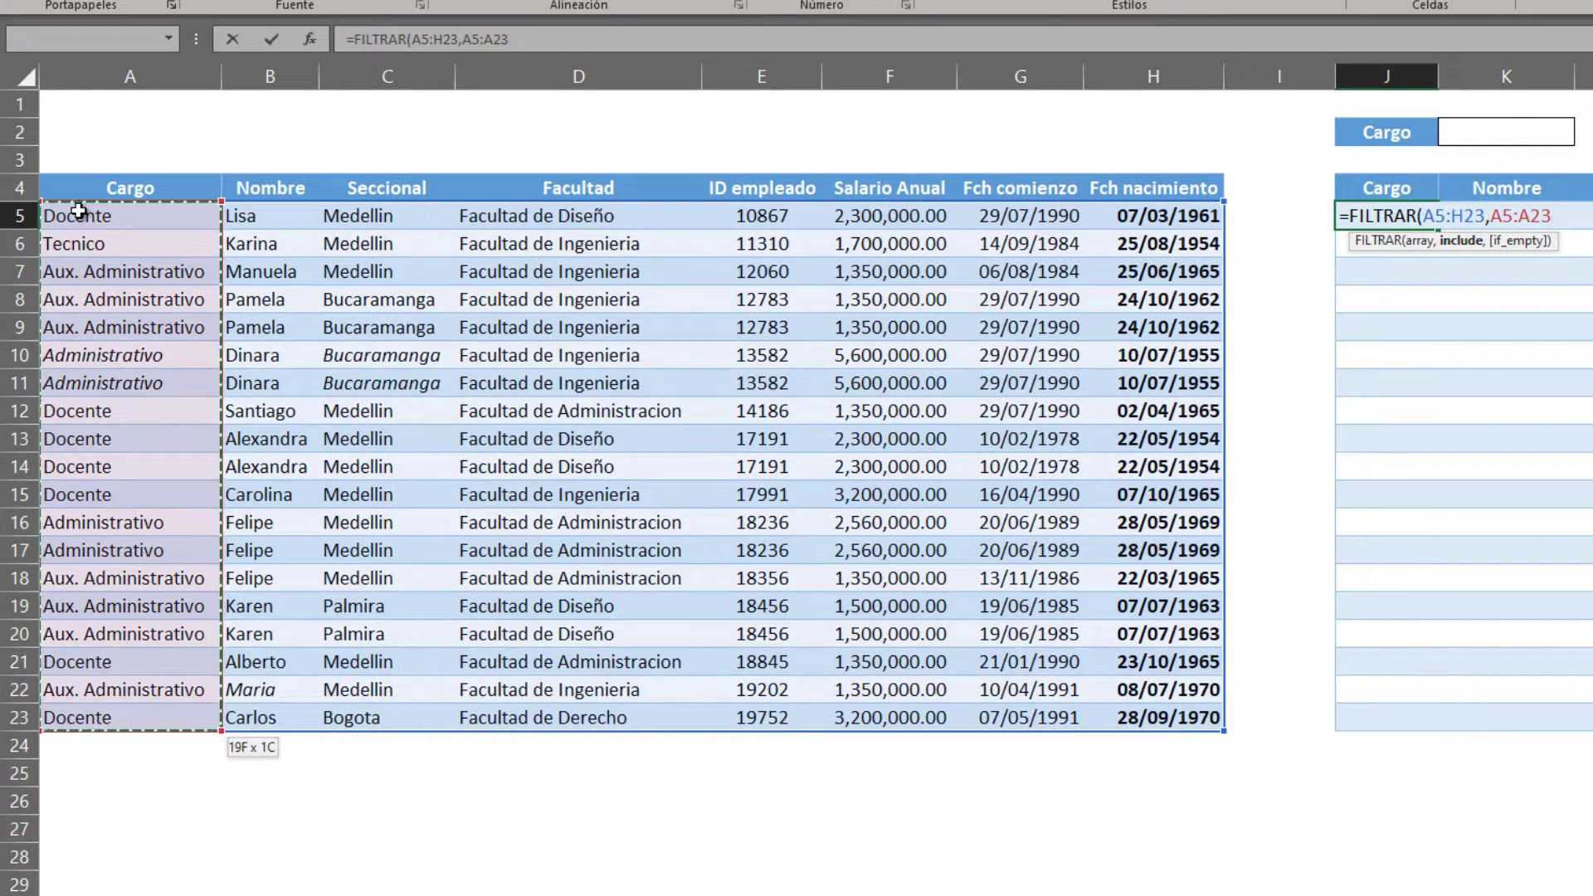
pyautogui.write('=')
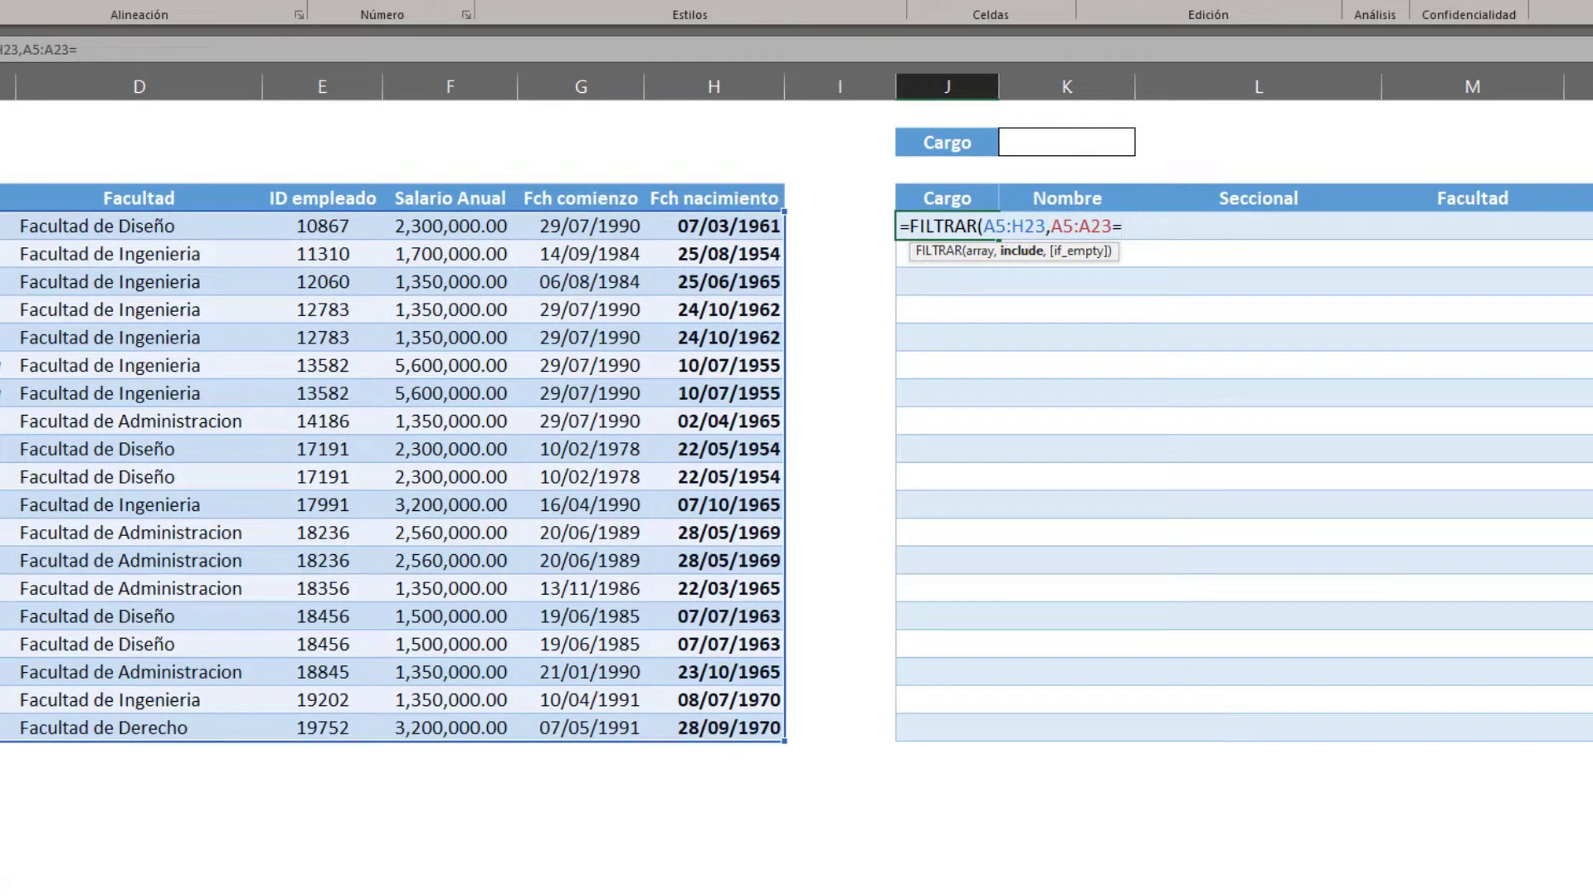
pyautogui.click(1067, 142)
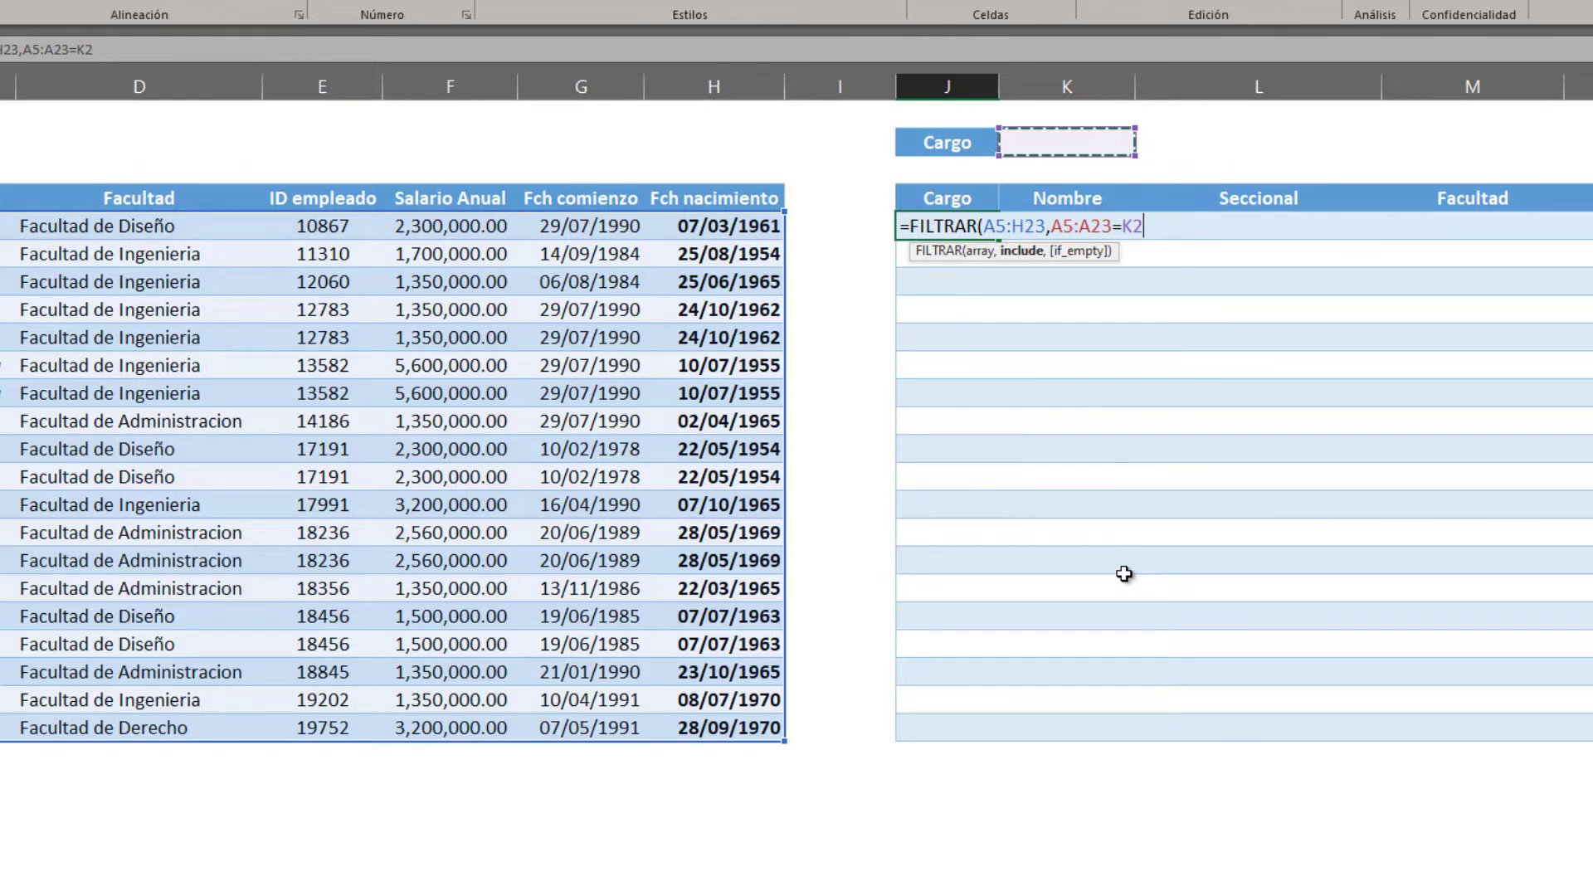
pyautogui.write(',"No ')
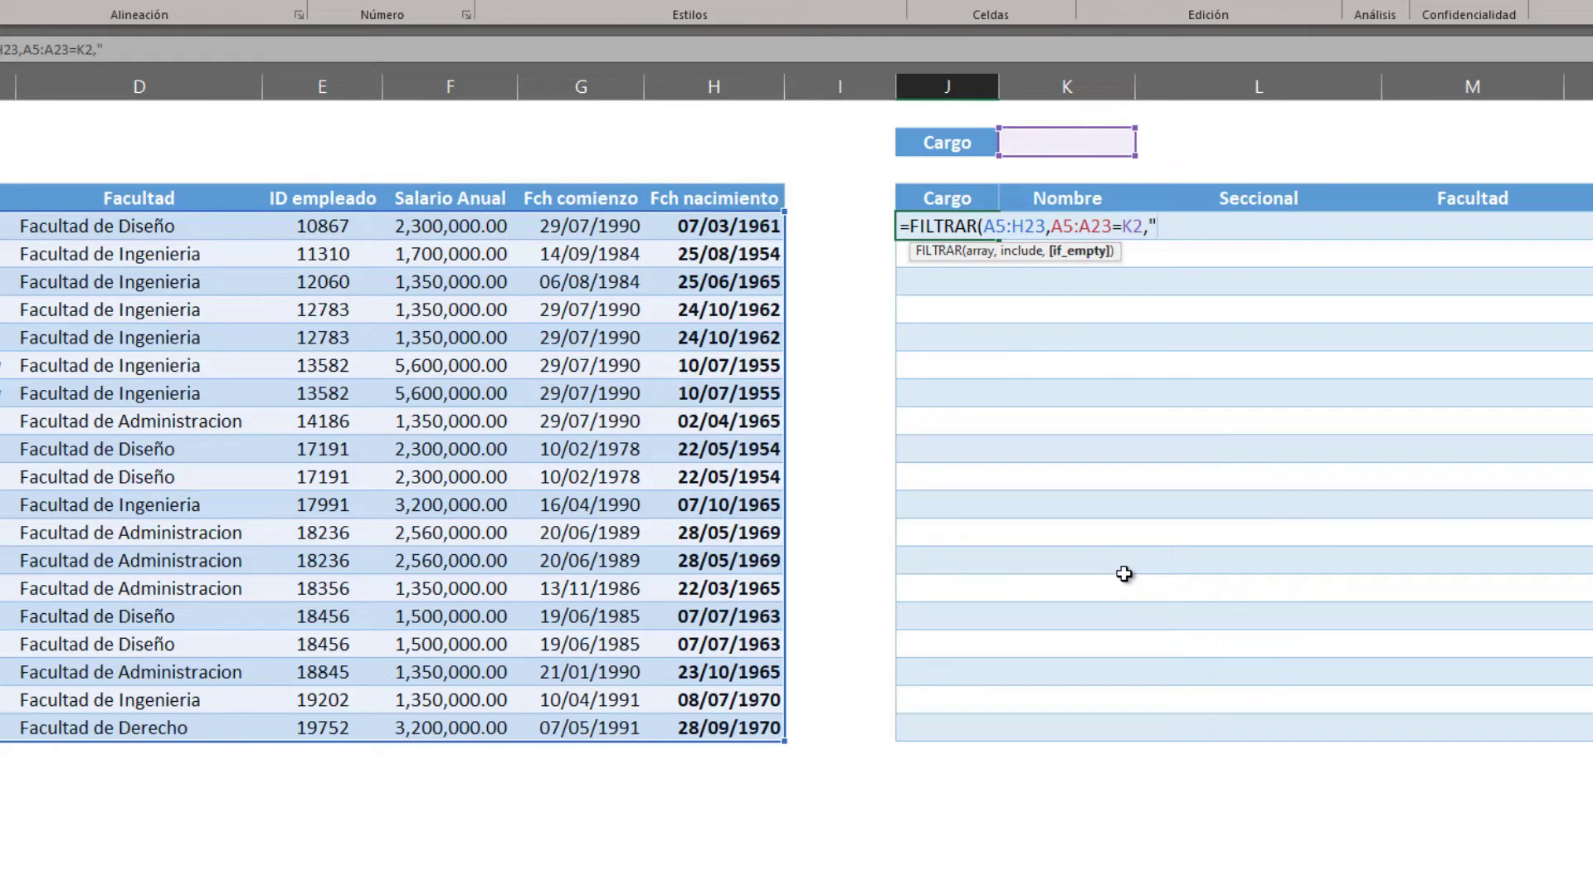
pyautogui.write('en')
pyautogui.write('contrado')
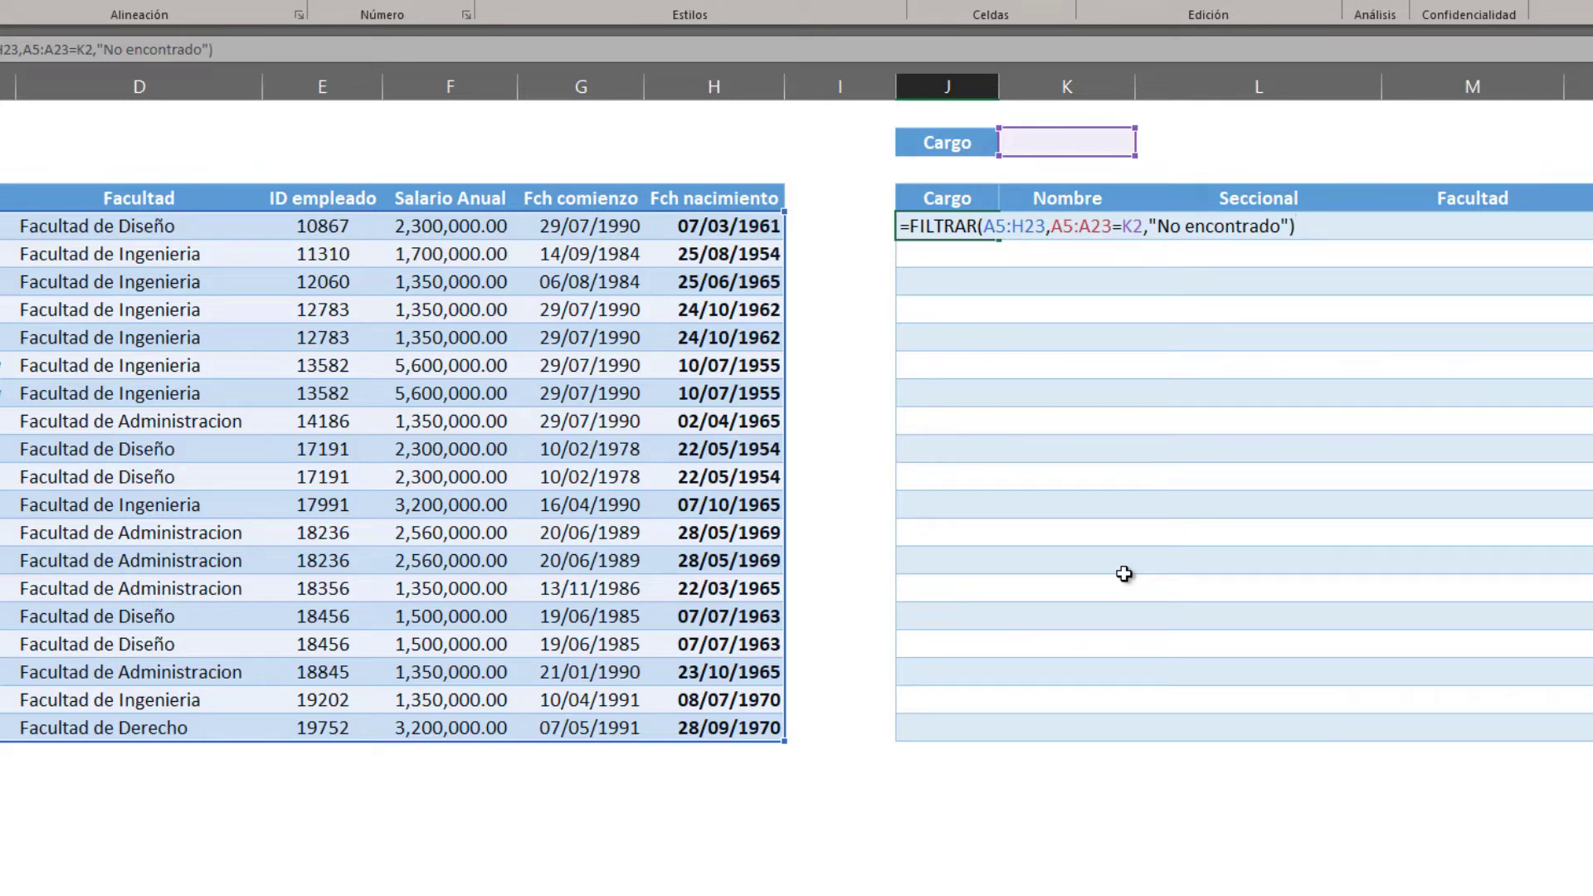
pyautogui.press('Return')
# Choose Aux. Administrativo in the K2 Cargo dropdown and check the seven spilled rows
pyautogui.press('Up')
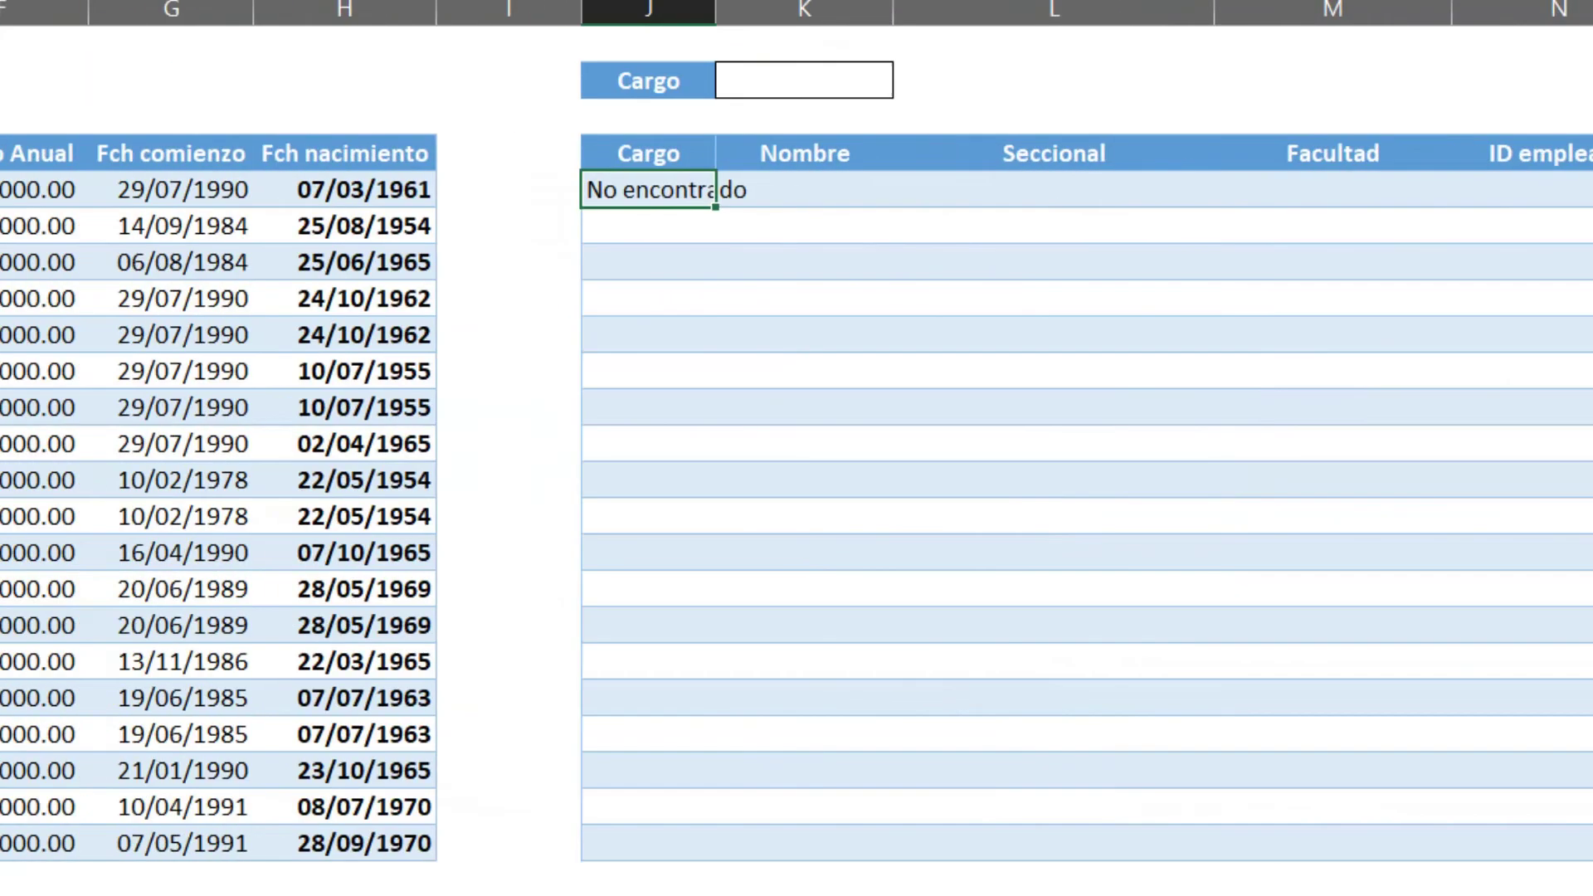
pyautogui.click(915, 84)
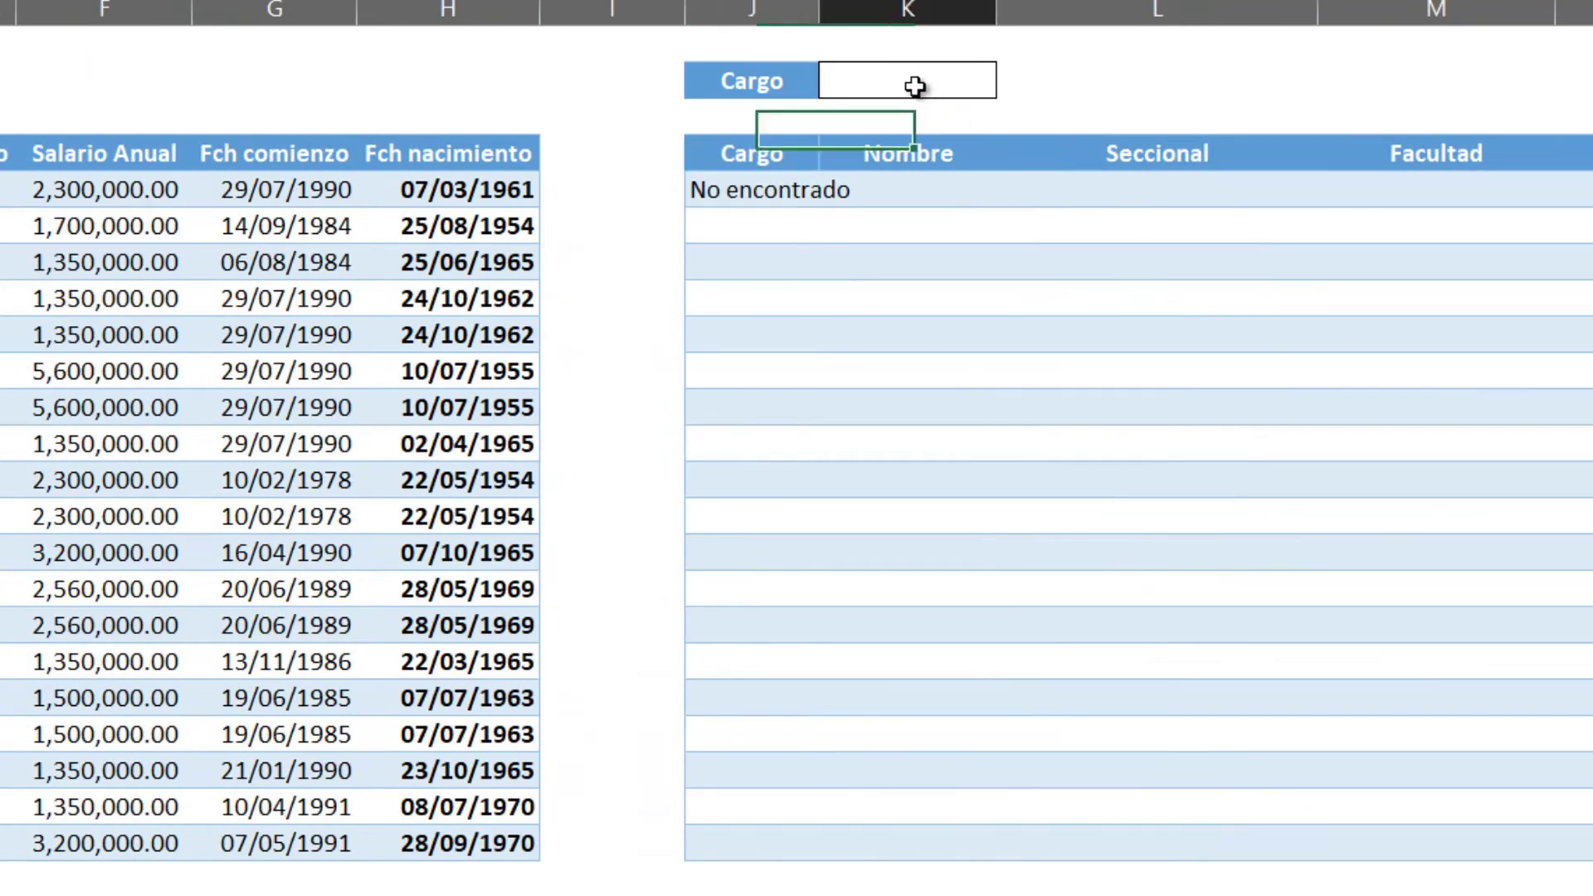
pyautogui.click(1008, 85)
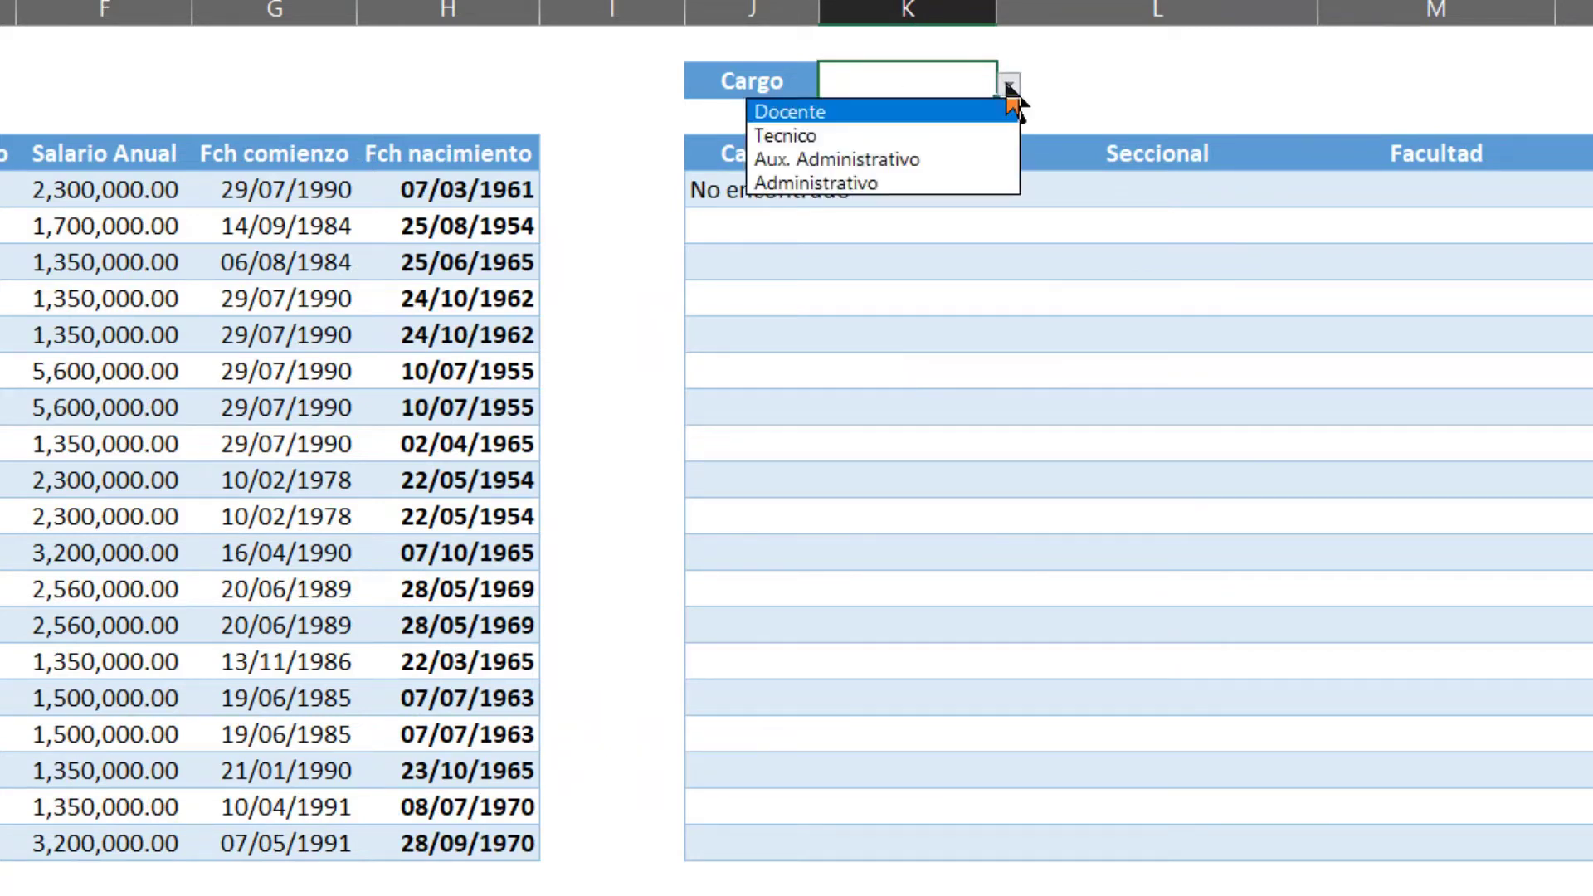
pyautogui.click(1007, 84)
pyautogui.click(1009, 86)
pyautogui.click(910, 158)
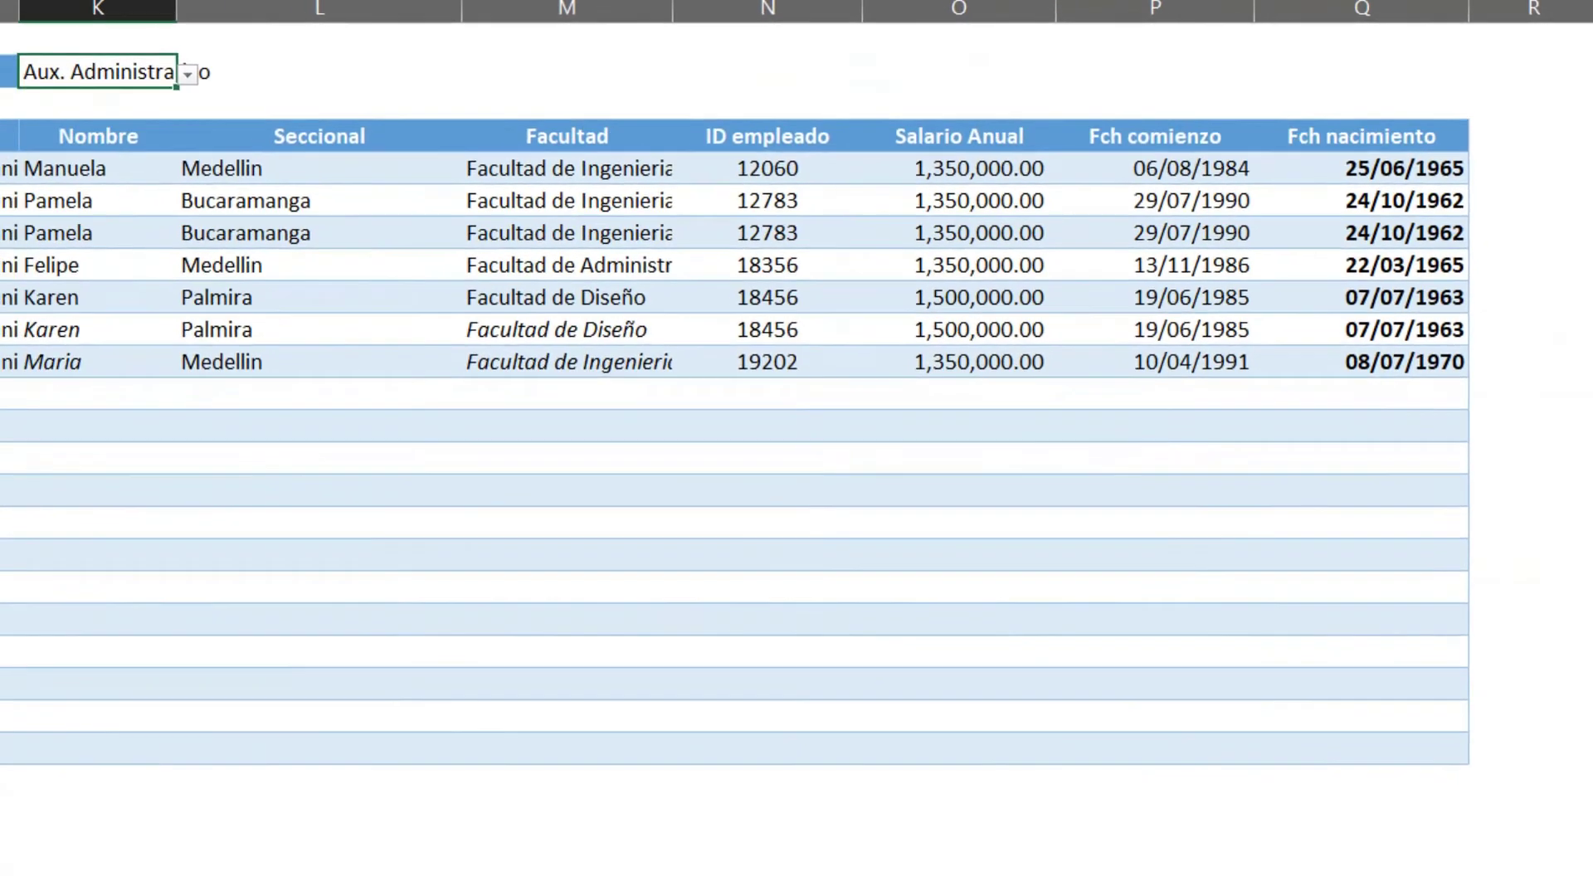
pyautogui.moveTo(1136, 888)
pyautogui.mouseDown()
pyautogui.moveTo(1228, 890)
pyautogui.moveTo(1032, 888)
pyautogui.mouseUp()
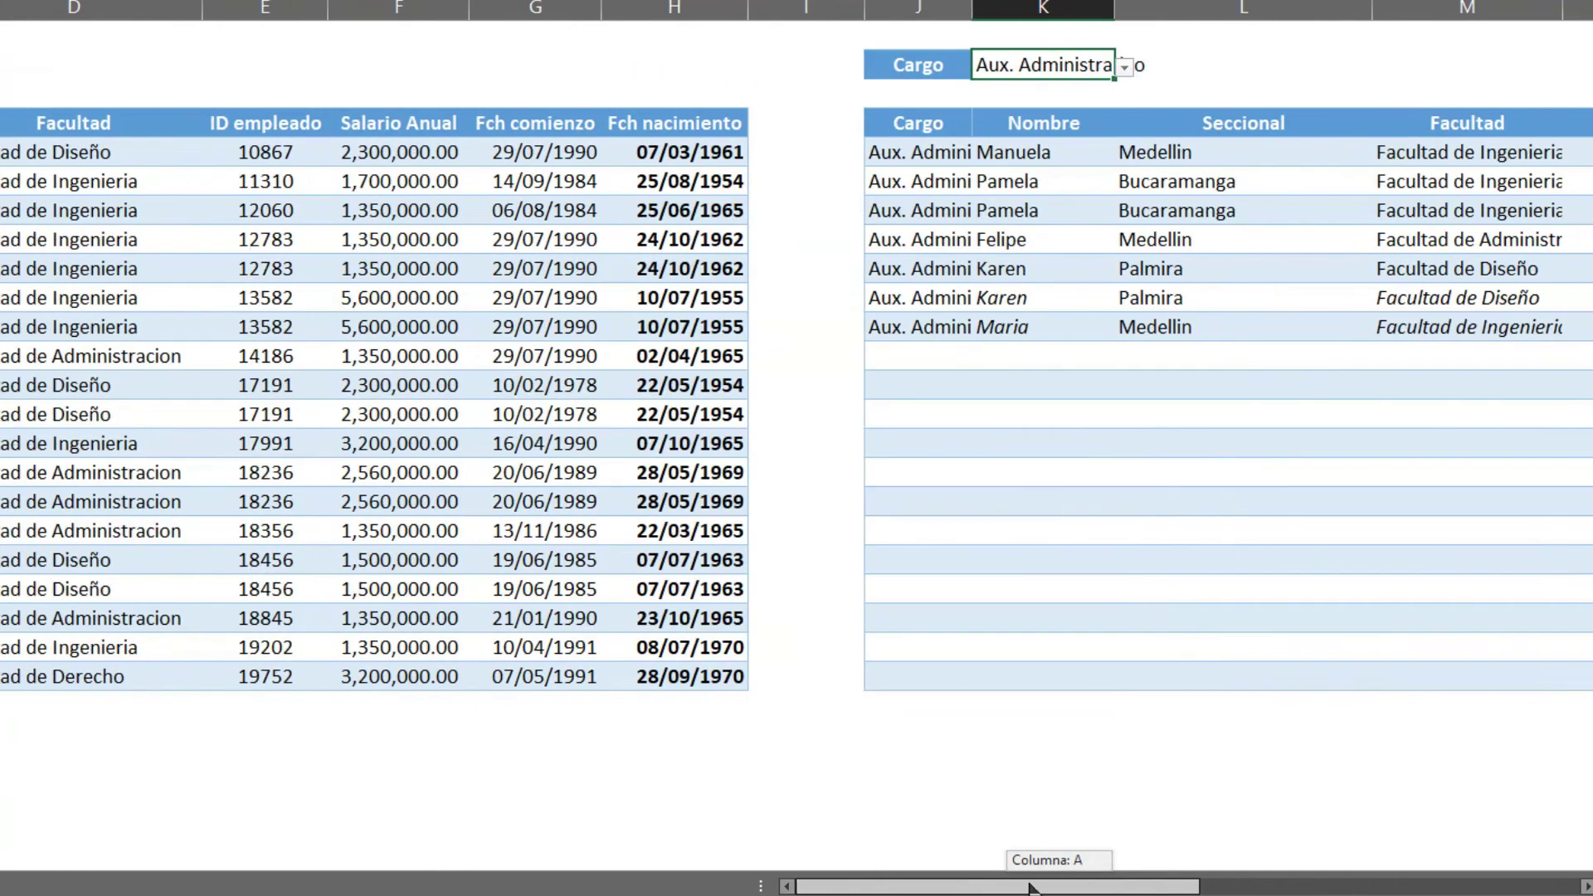
pyautogui.moveTo(1031, 888); pyautogui.dragTo(932, 846)
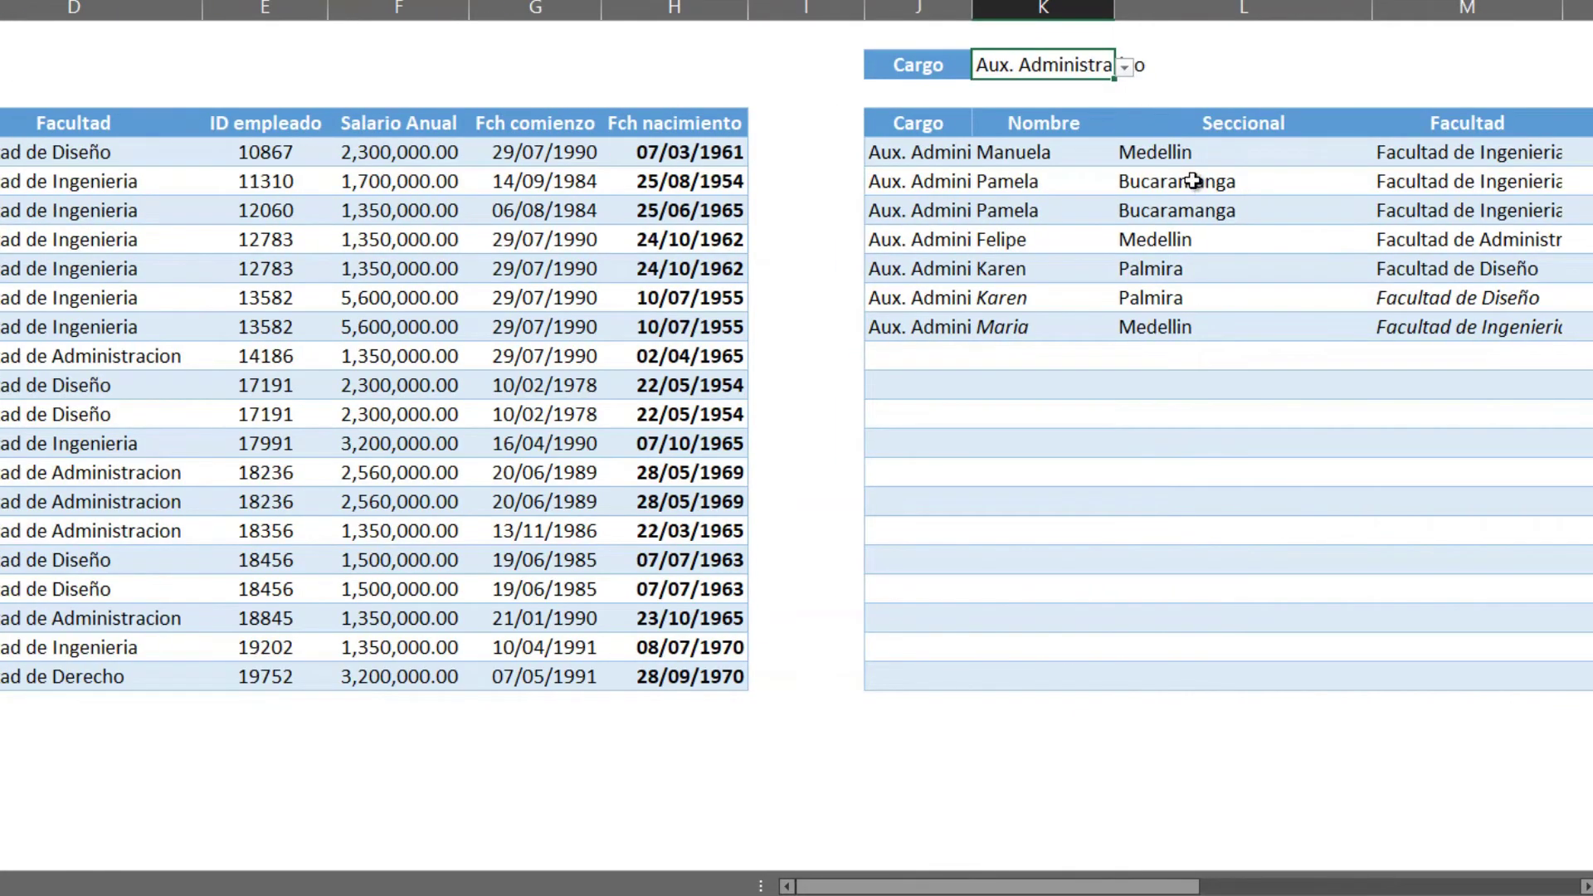
# Pick Tecnico as the Cargo in K2
pyautogui.click(1124, 67)
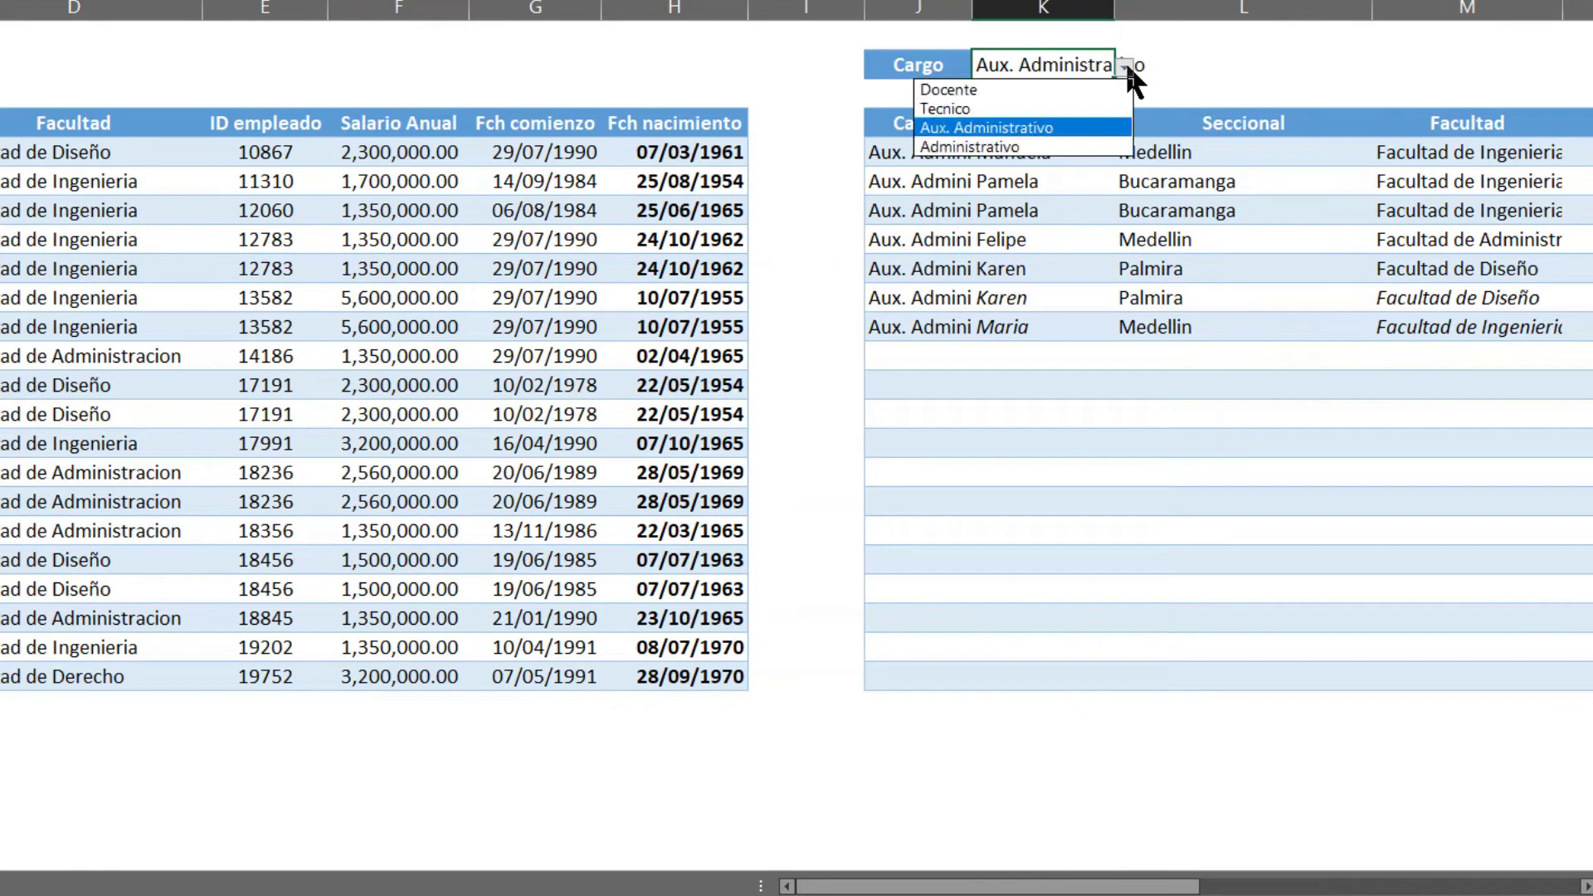
pyautogui.click(1048, 109)
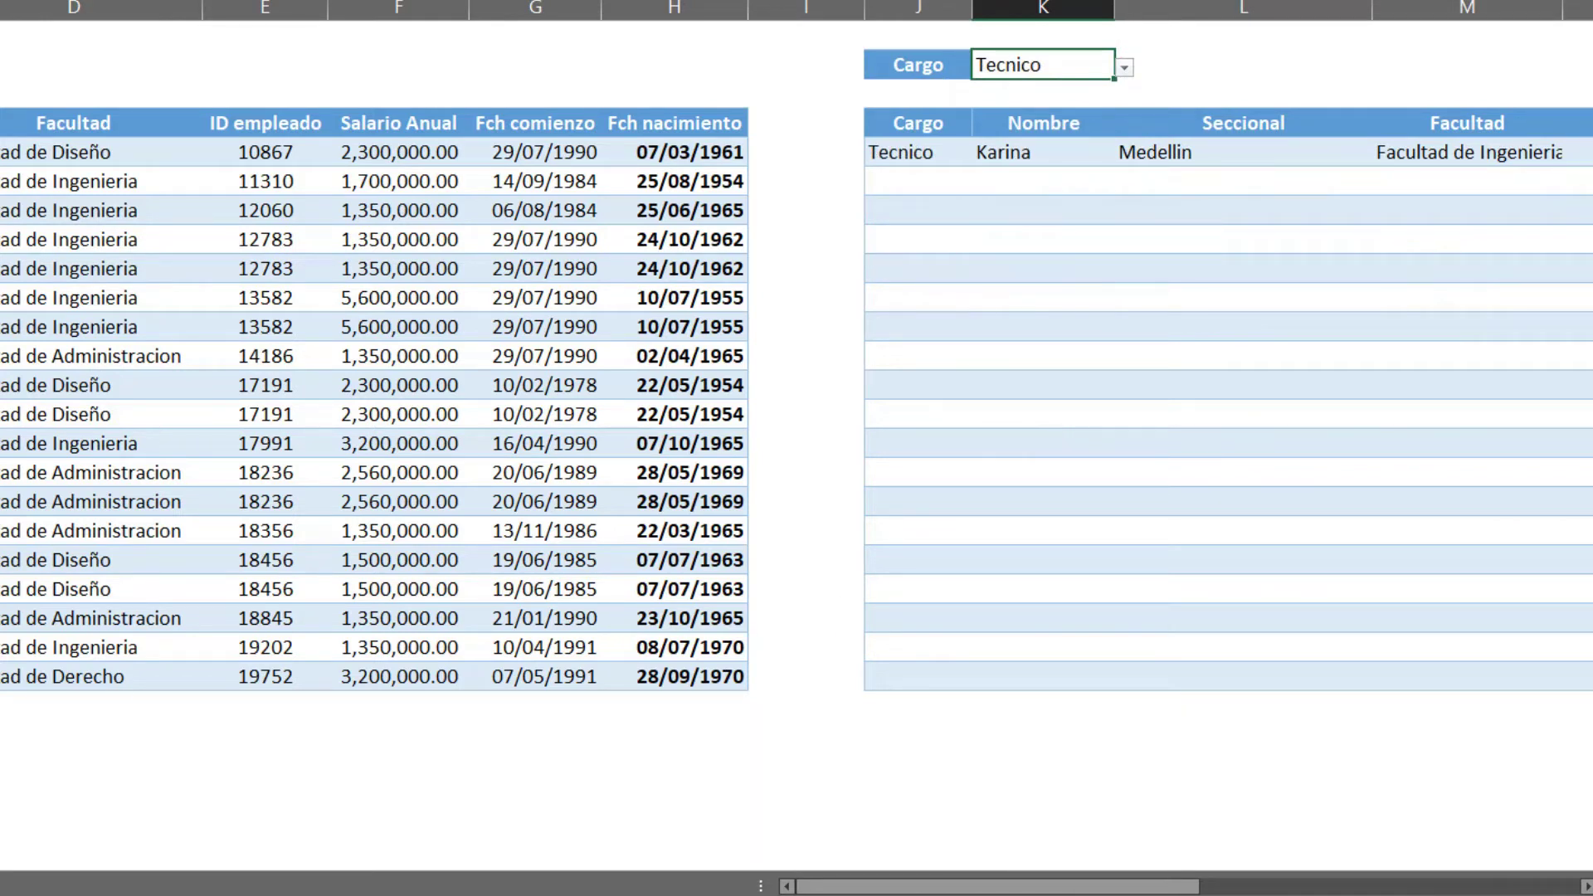
pyautogui.moveTo(71, 181); pyautogui.dragTo(569, 211)
pyautogui.click(664, 181)
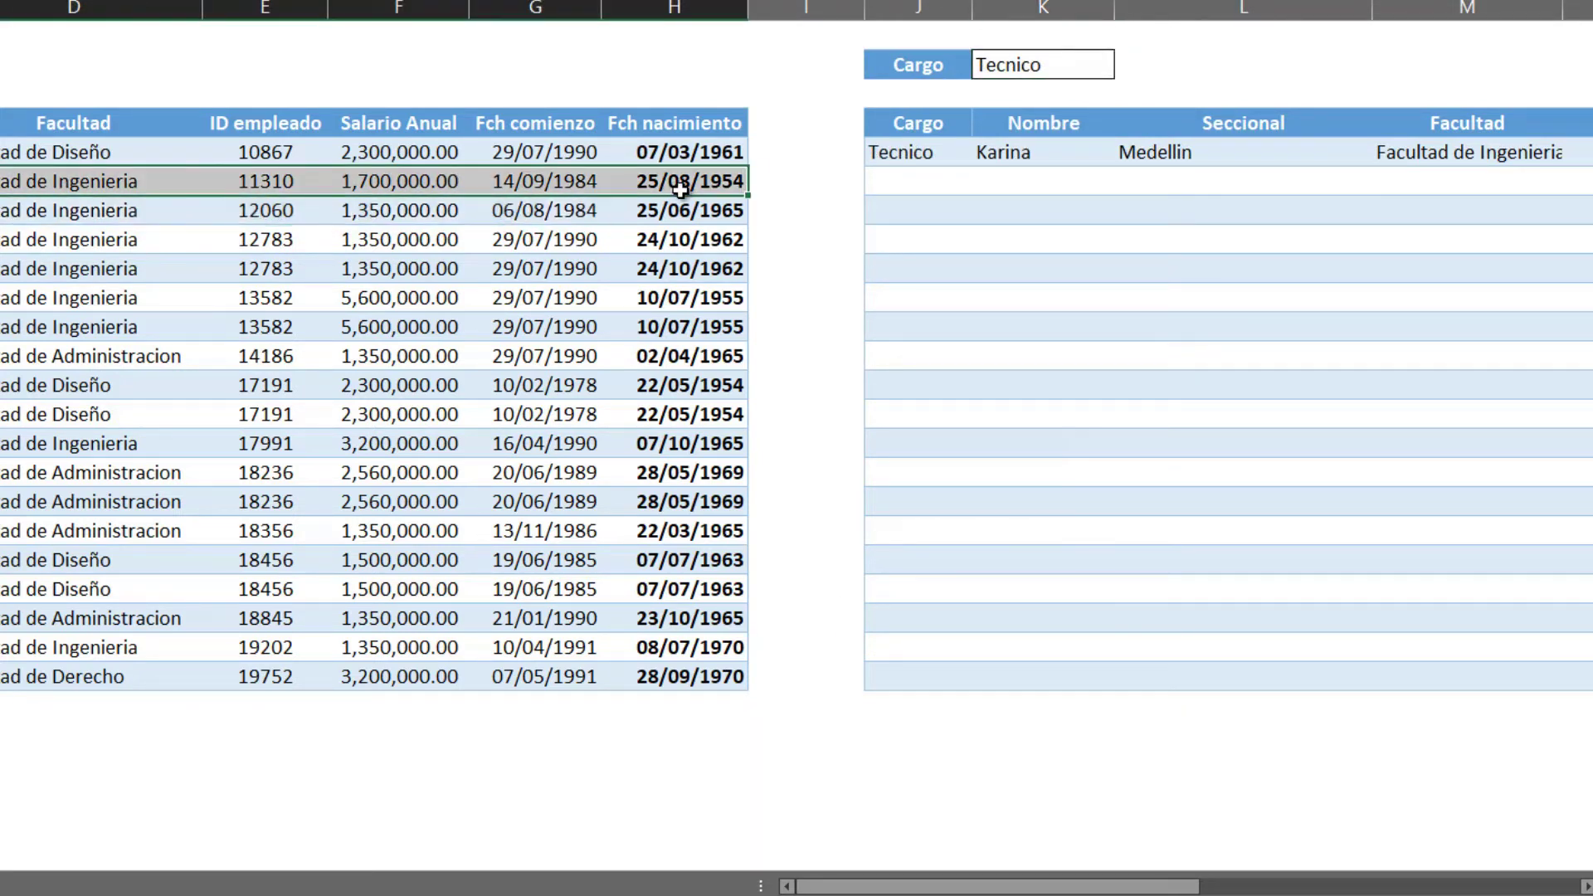
# Switch the K2 Cargo to Administrativo, leaving four rows in the results
pyautogui.click(1089, 65)
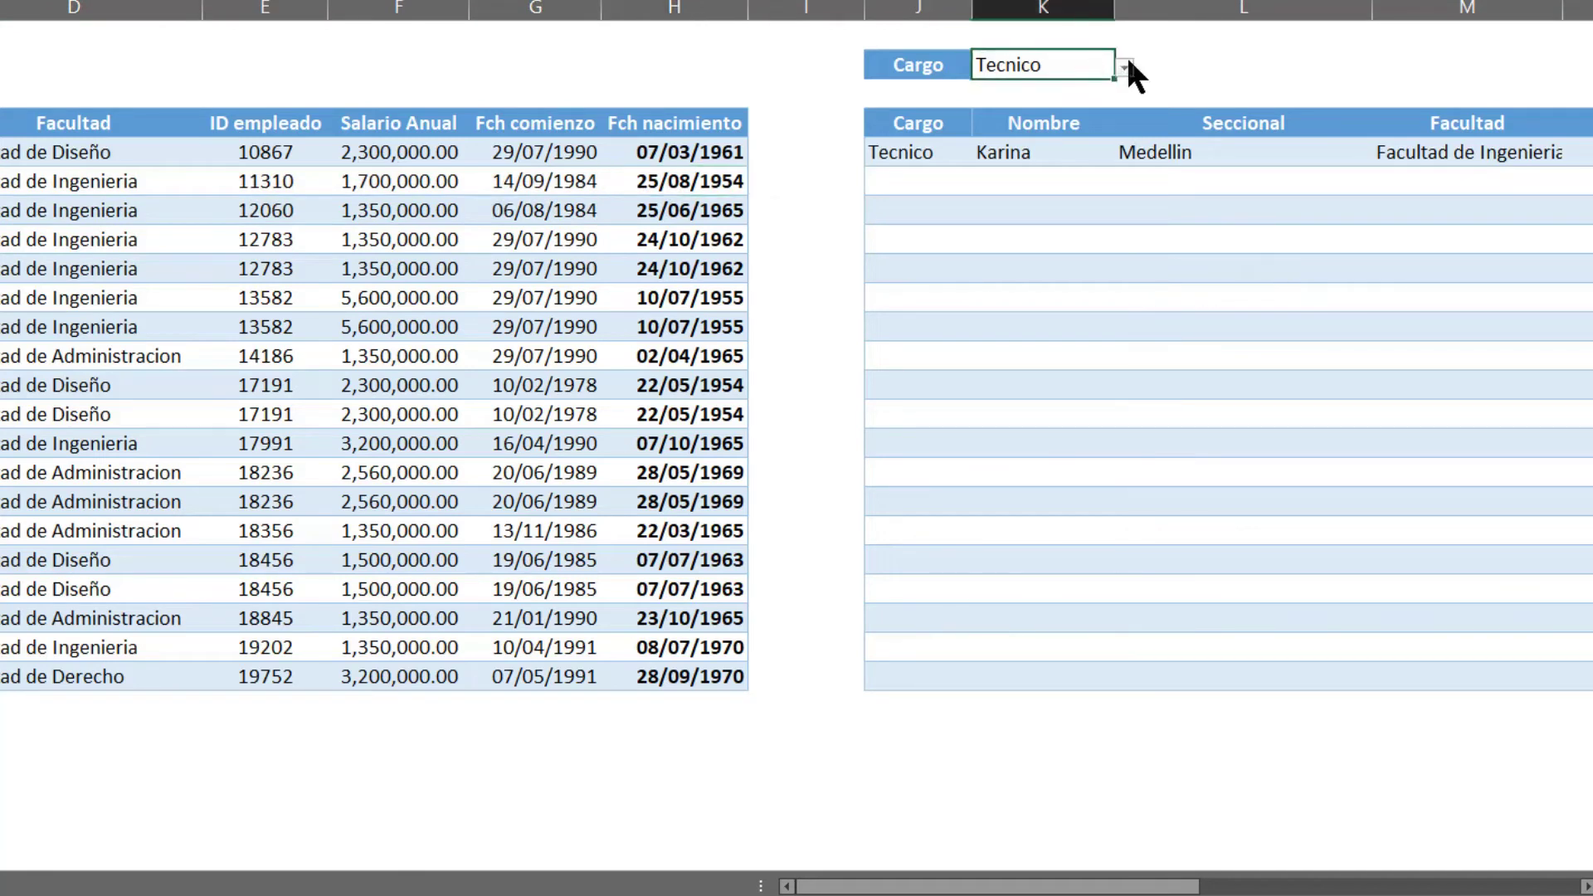
pyautogui.click(1126, 67)
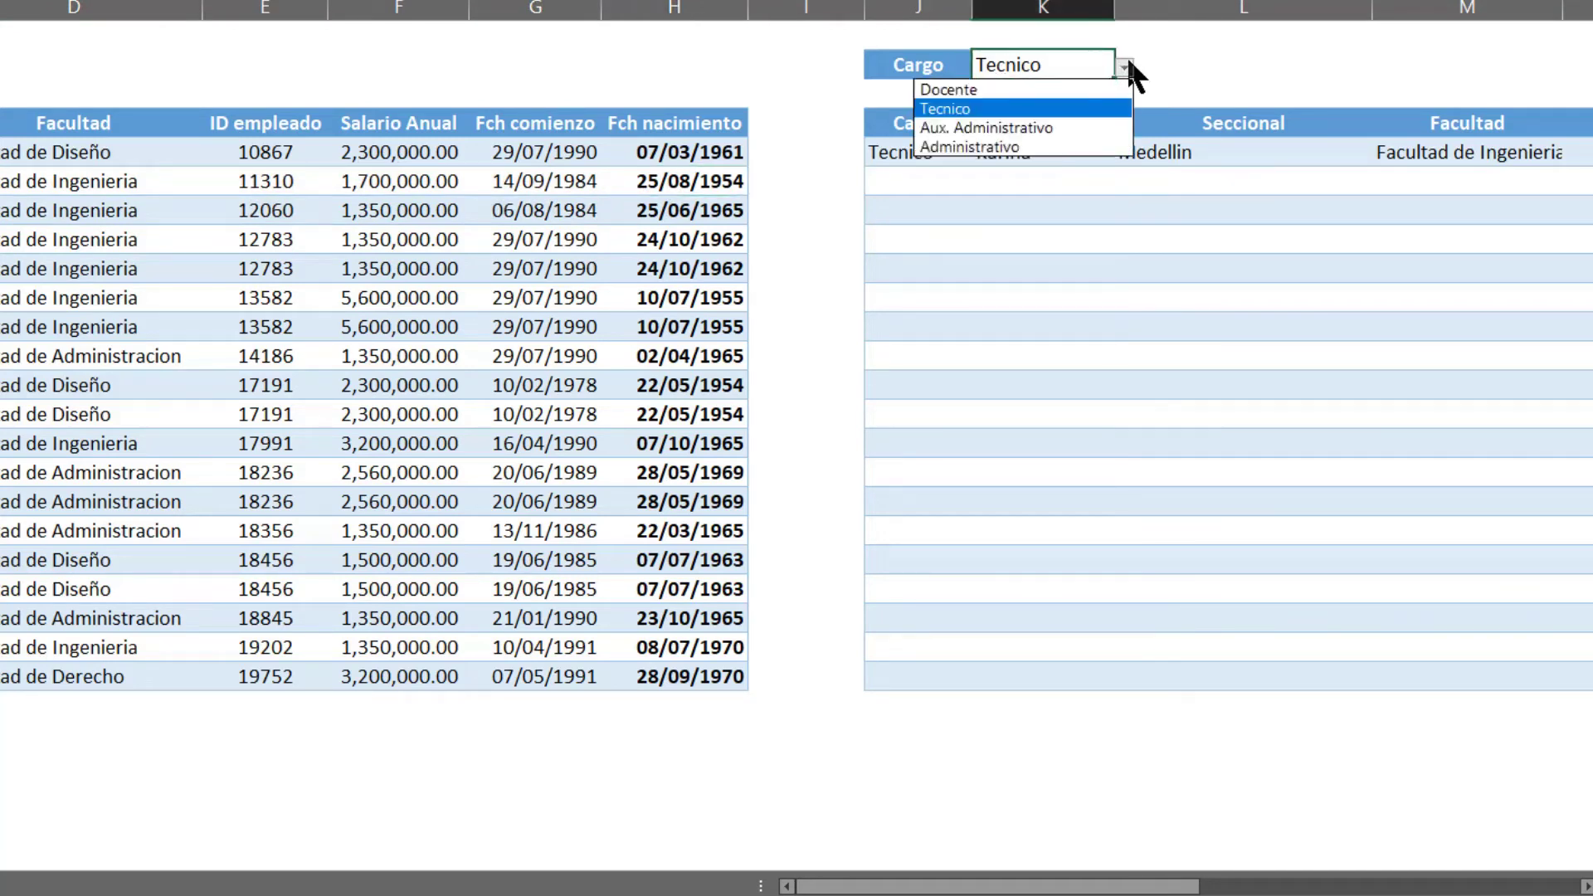
pyautogui.click(1055, 147)
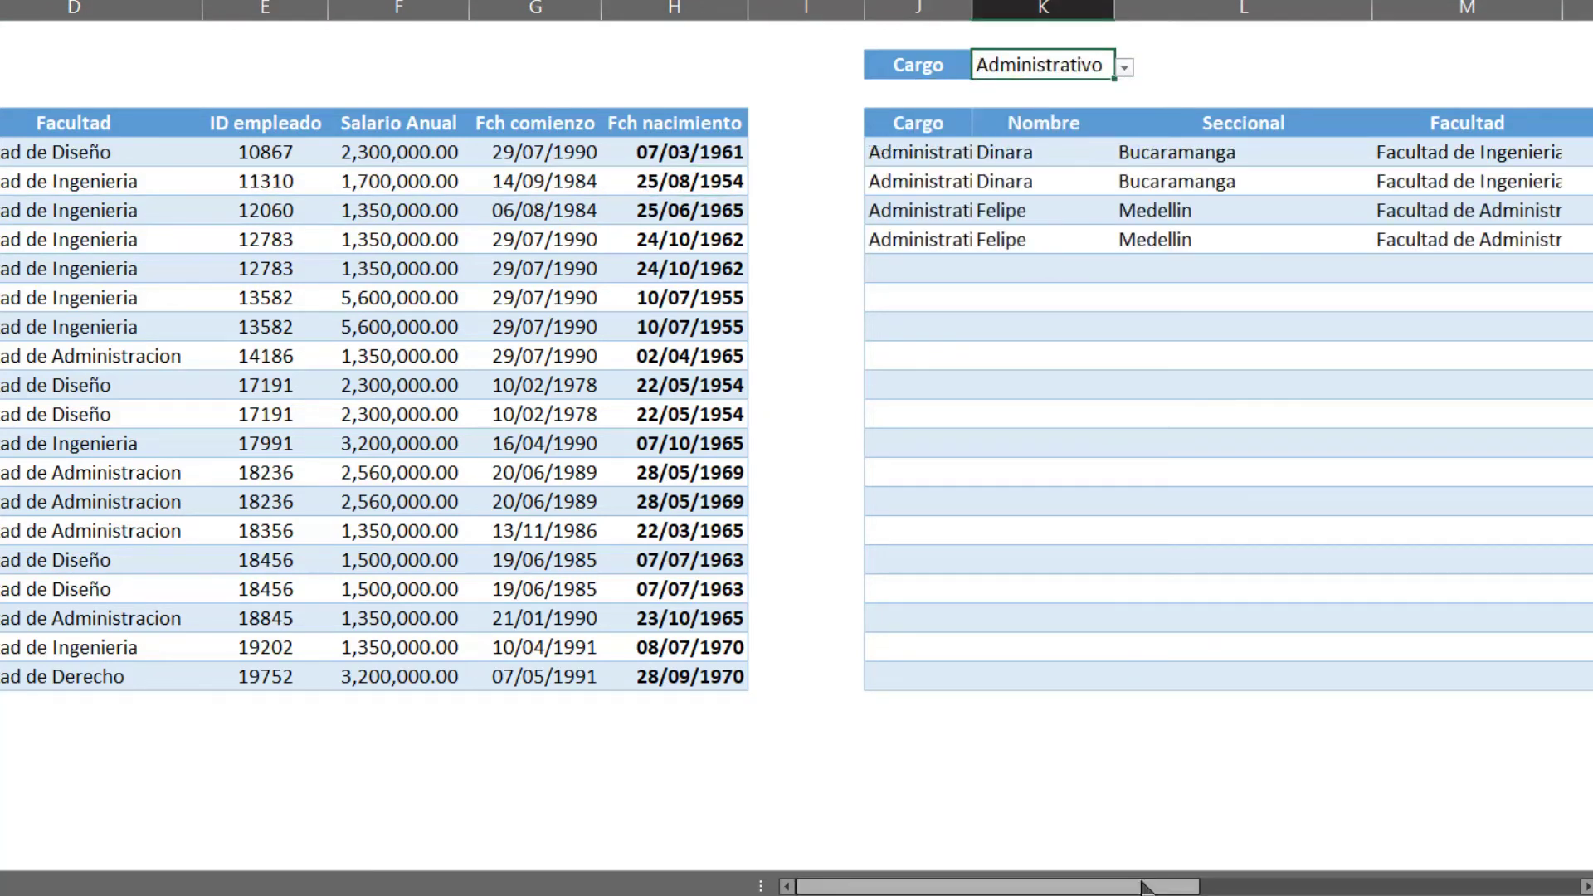
pyautogui.moveTo(1187, 886)
pyautogui.mouseDown()
pyautogui.moveTo(1263, 883)
pyautogui.moveTo(1083, 887)
pyautogui.mouseUp()
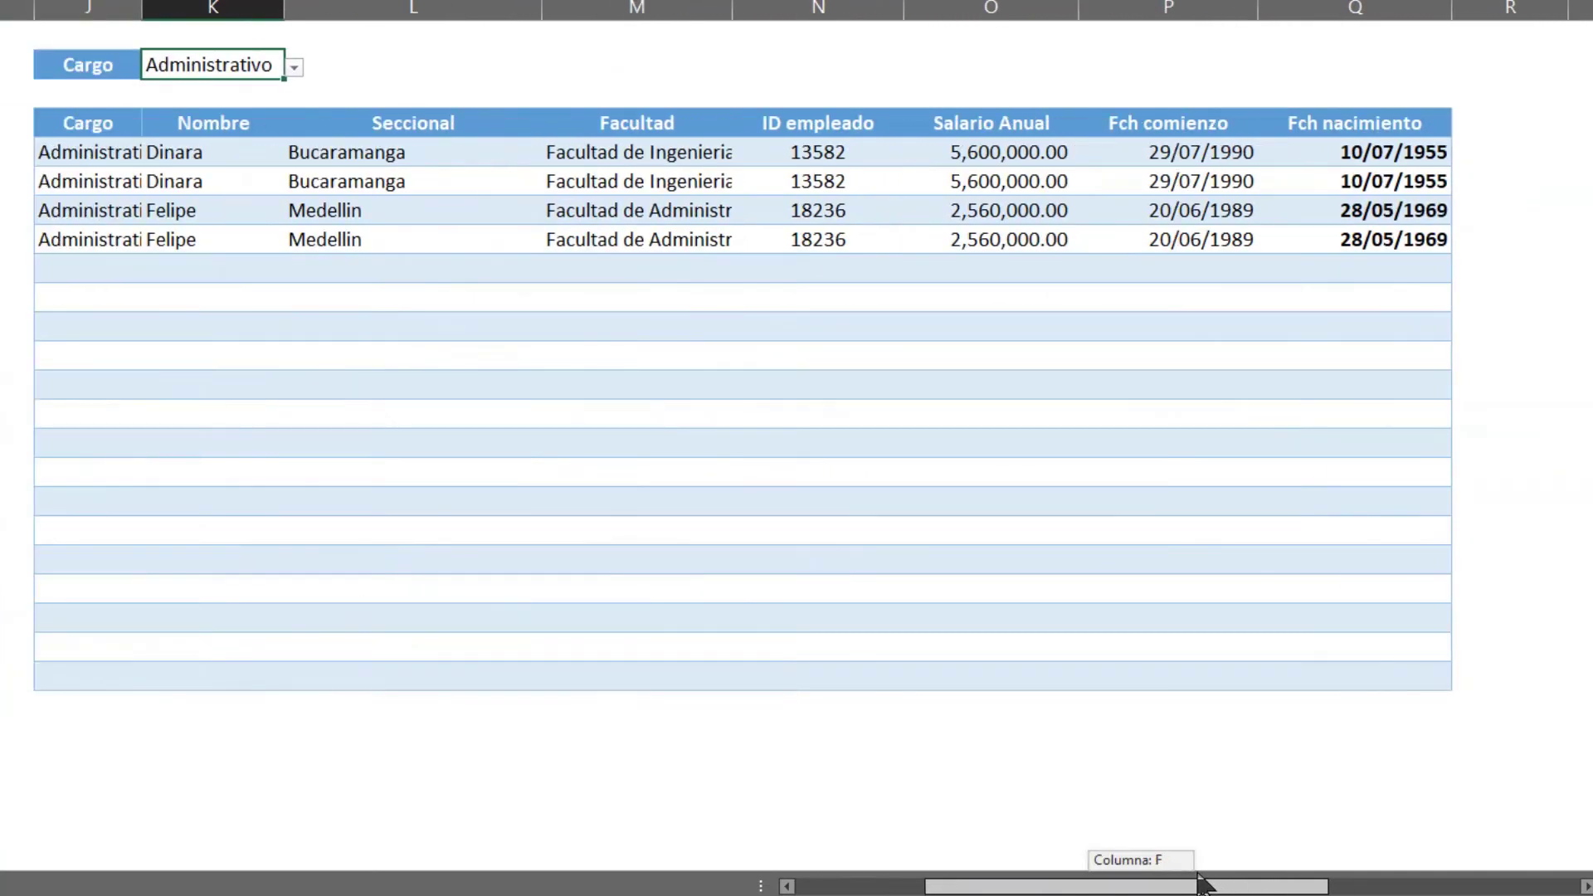
# Choose Docente in the K2 Cargo dropdown and review the seven spilled Docente rows
pyautogui.click(1124, 67)
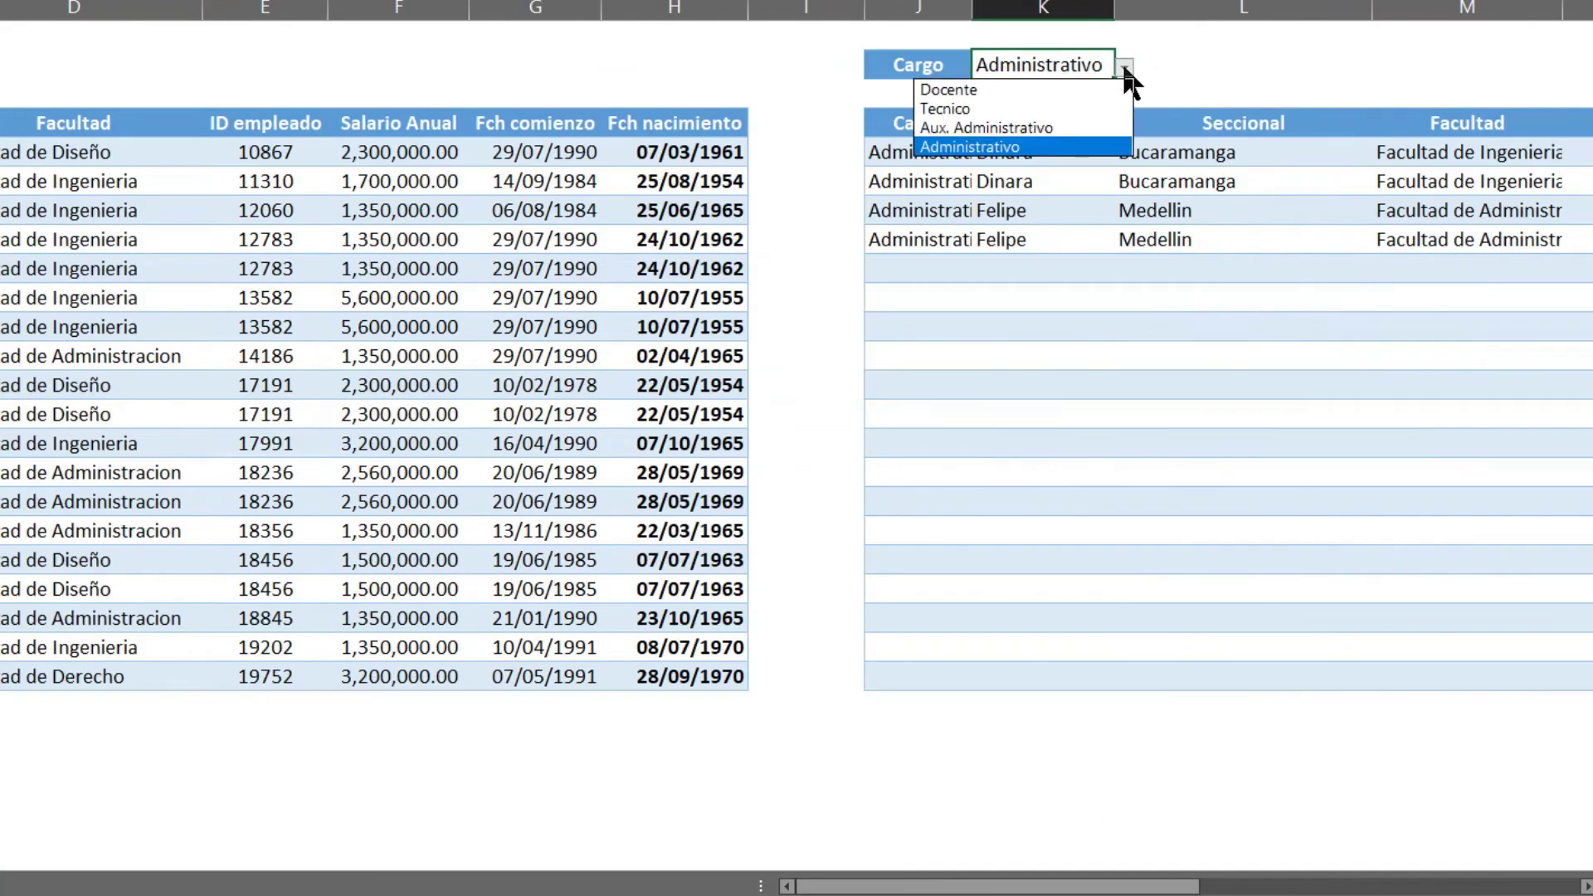
pyautogui.click(1046, 90)
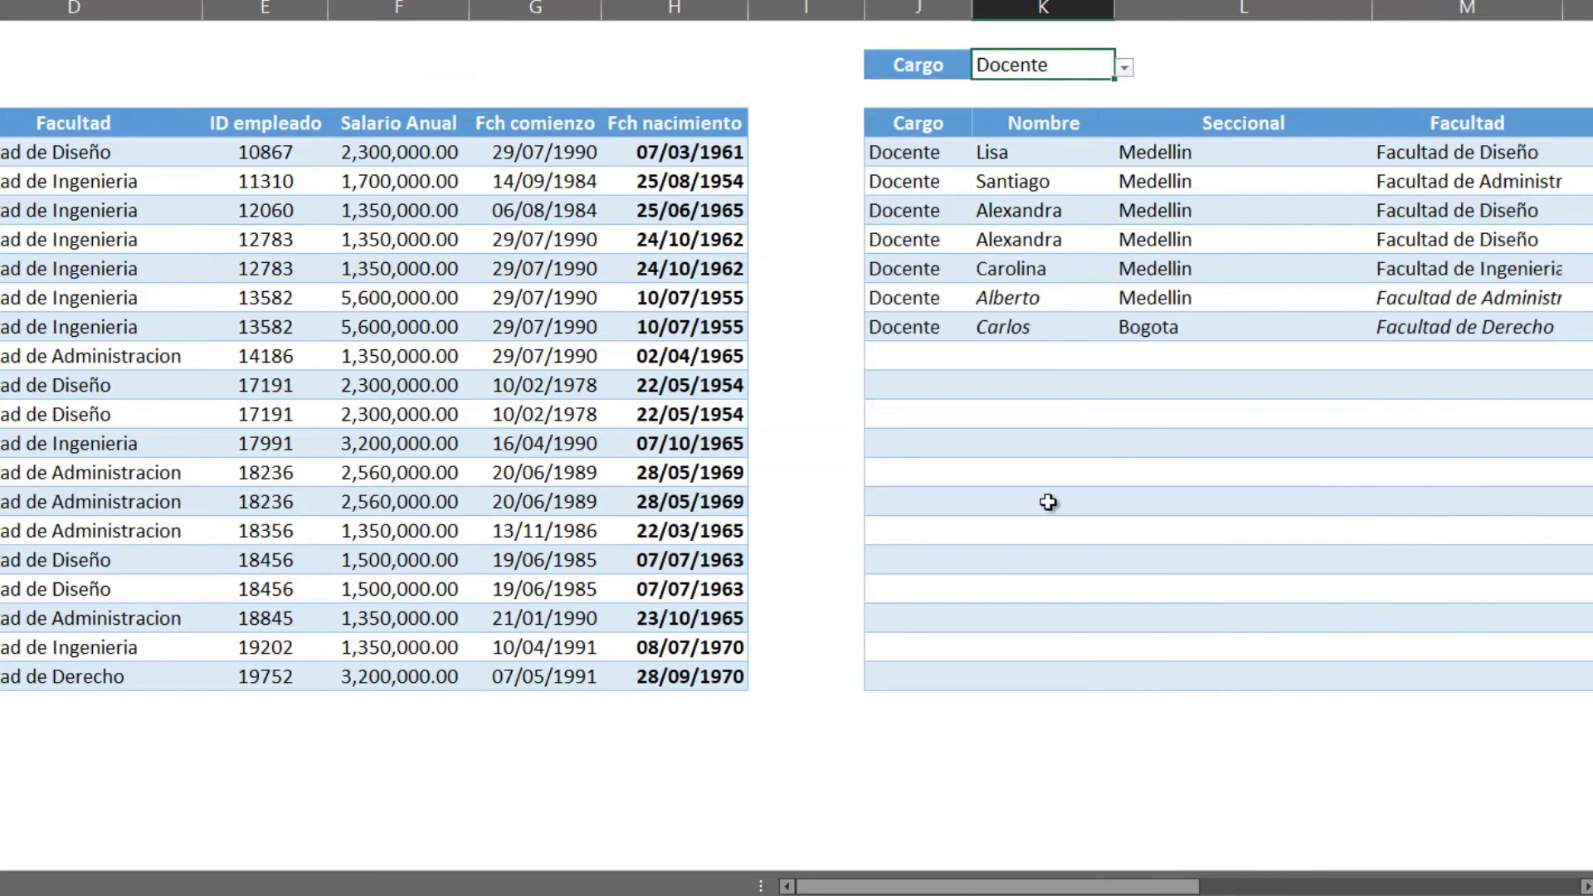
pyautogui.moveTo(979, 884)
pyautogui.mouseDown()
pyautogui.moveTo(1087, 881)
pyautogui.moveTo(972, 881)
pyautogui.moveTo(1073, 879)
pyautogui.mouseUp()
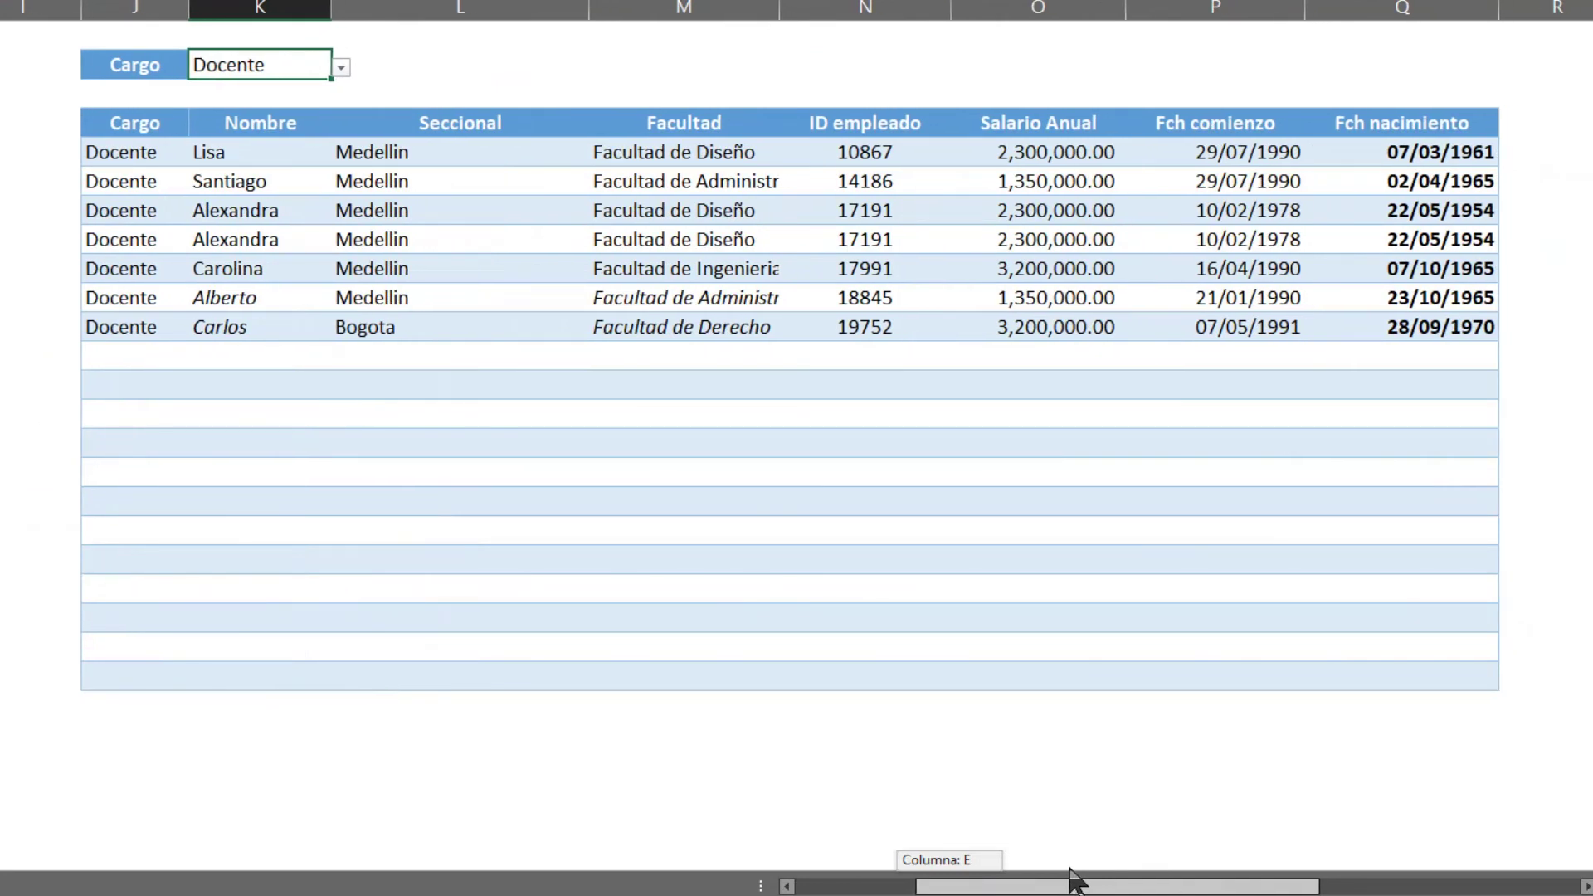
pyautogui.moveTo(1070, 880); pyautogui.dragTo(956, 881)
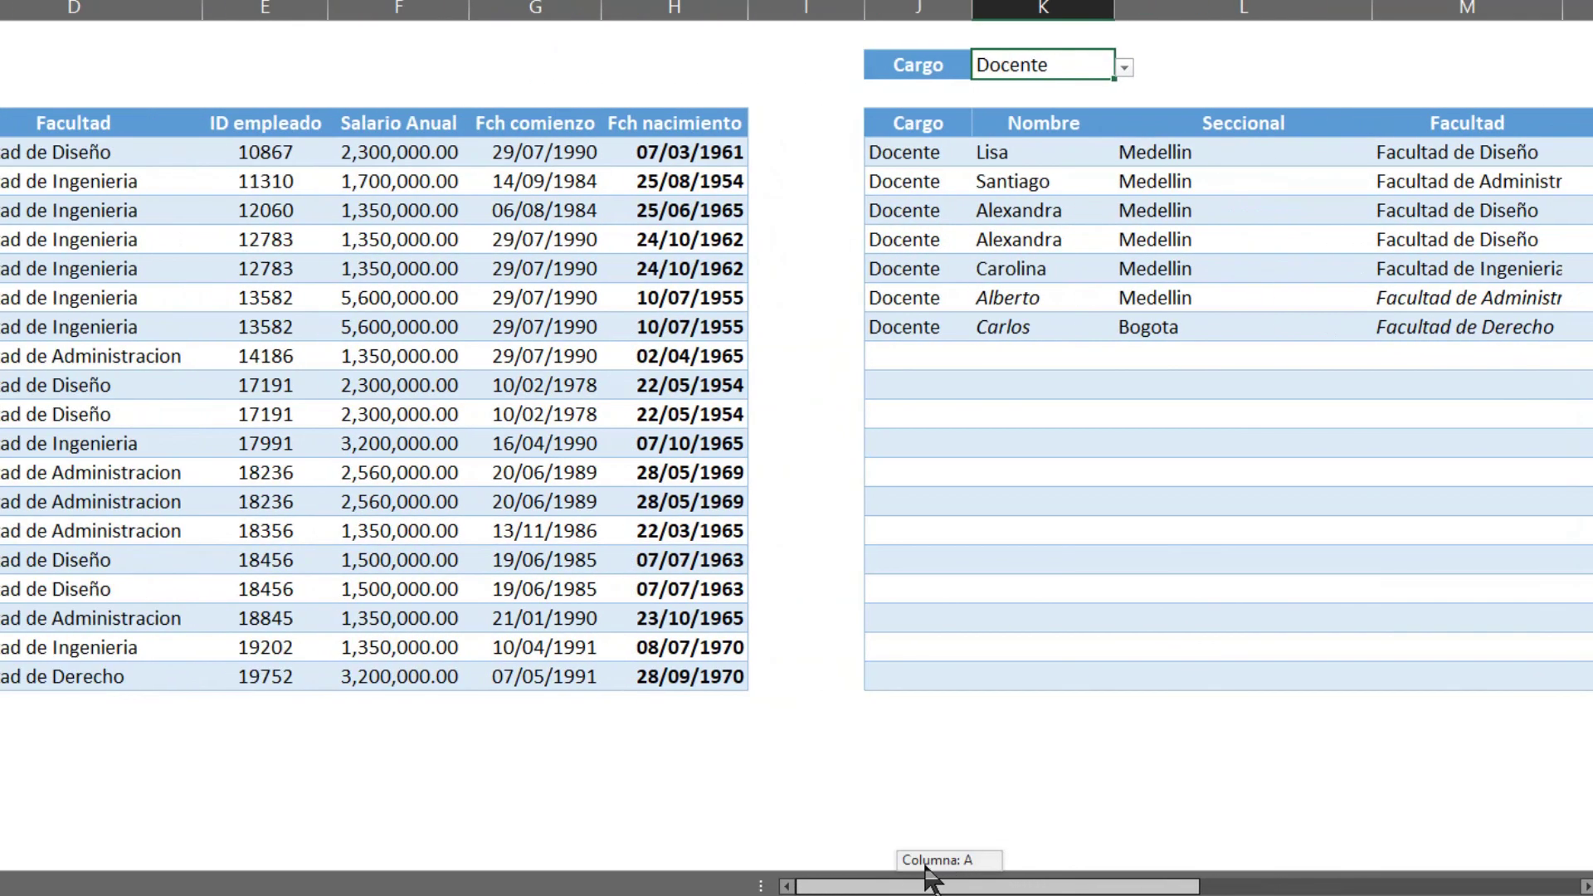
pyautogui.click(978, 253)
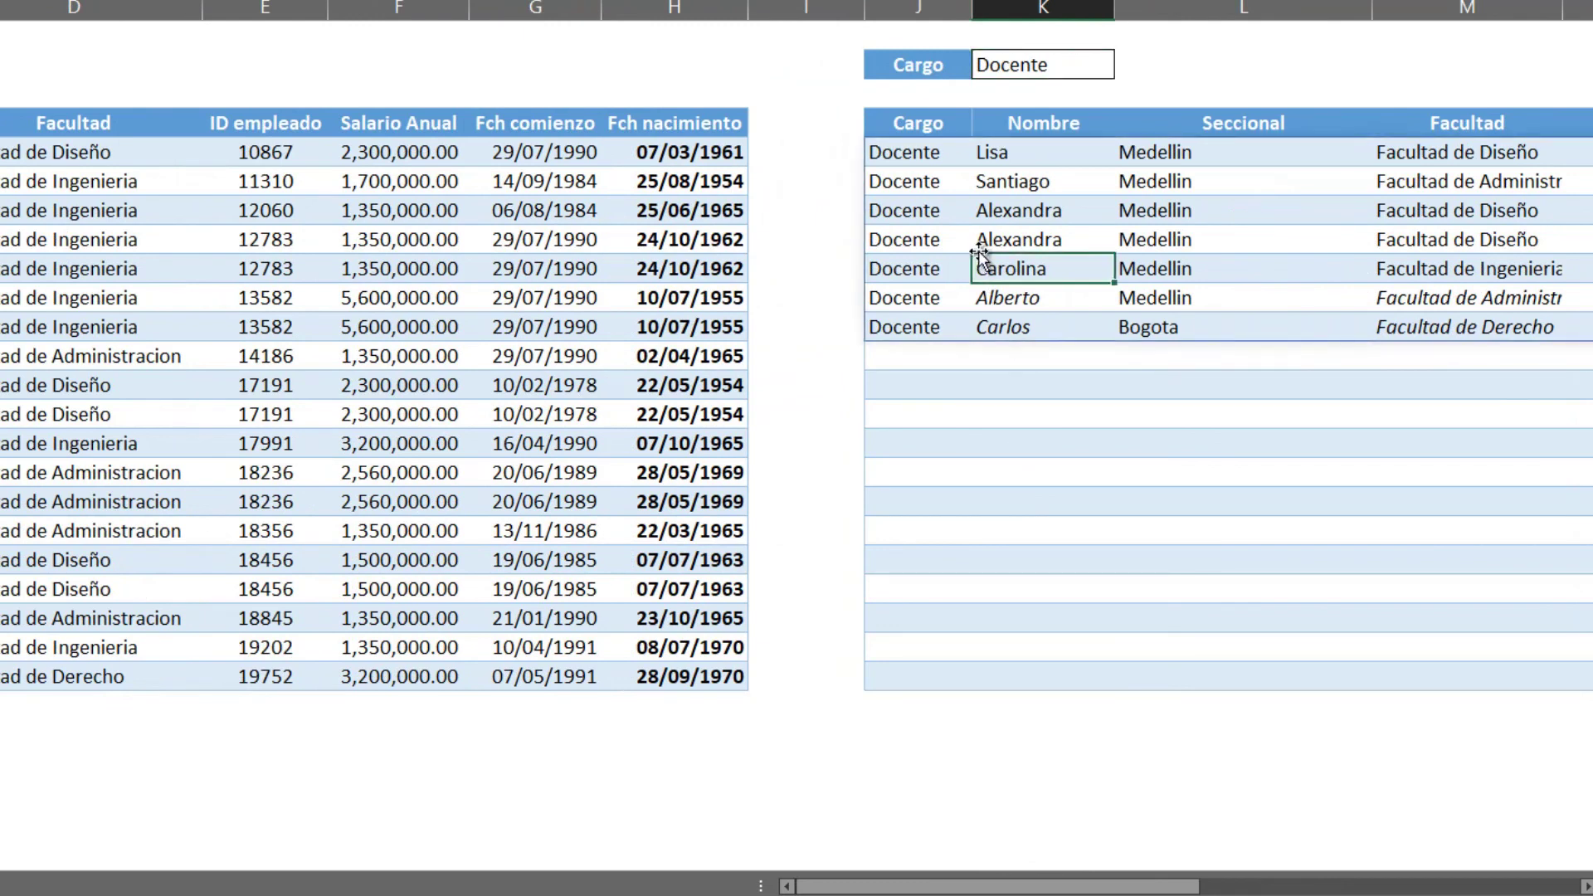
pyautogui.press('Up')
pyautogui.press('Up')
pyautogui.press('Up')
pyautogui.press('Up')
pyautogui.press('Left')
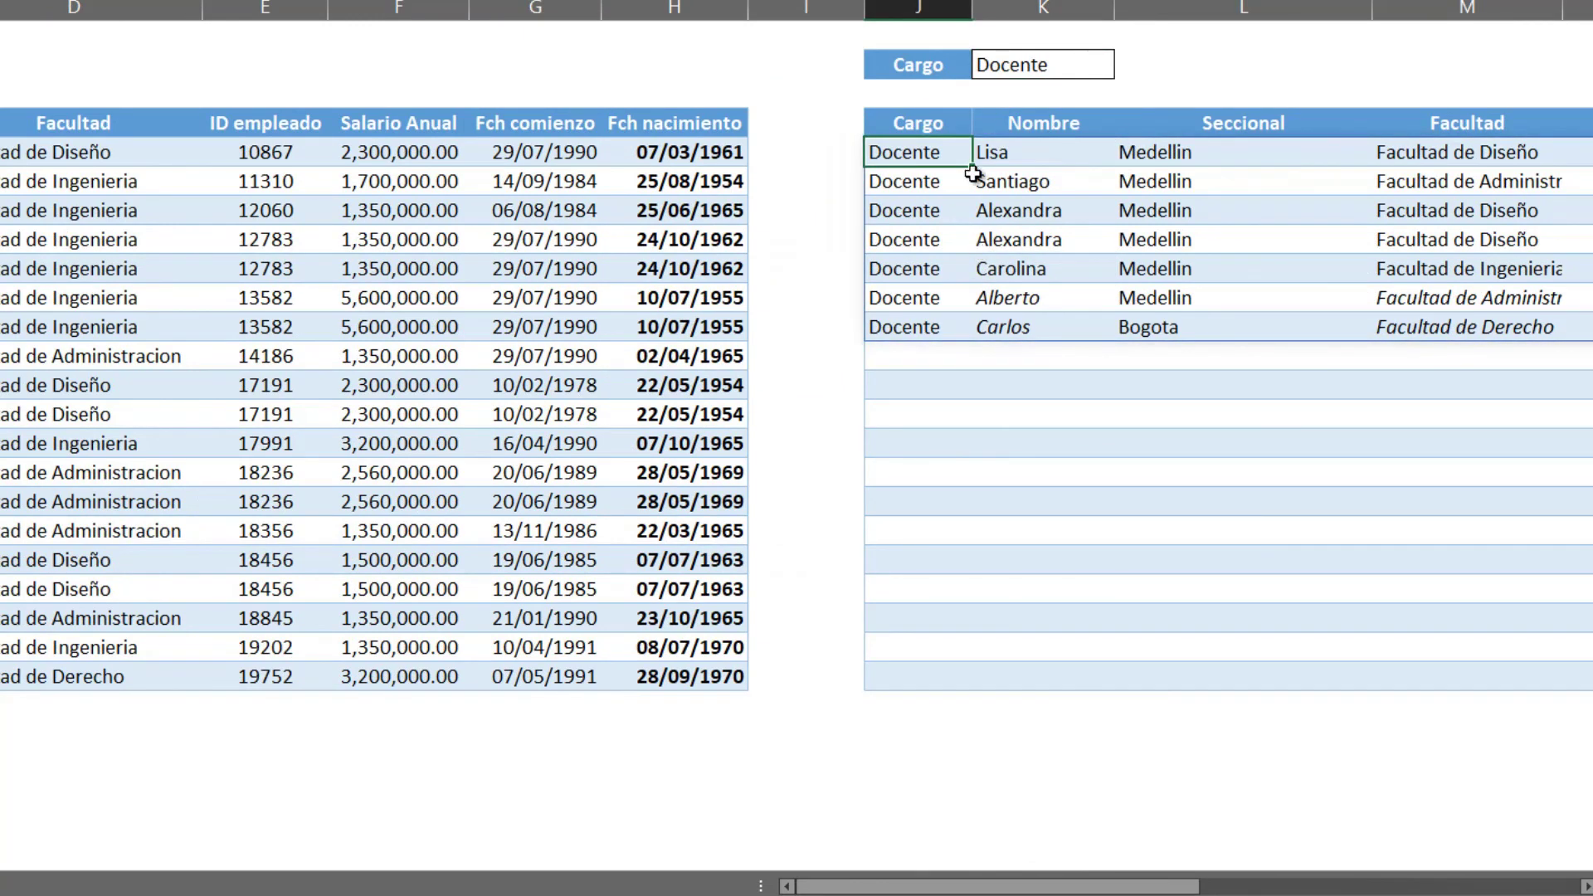
pyautogui.moveTo(1166, 880); pyautogui.dragTo(1102, 890)
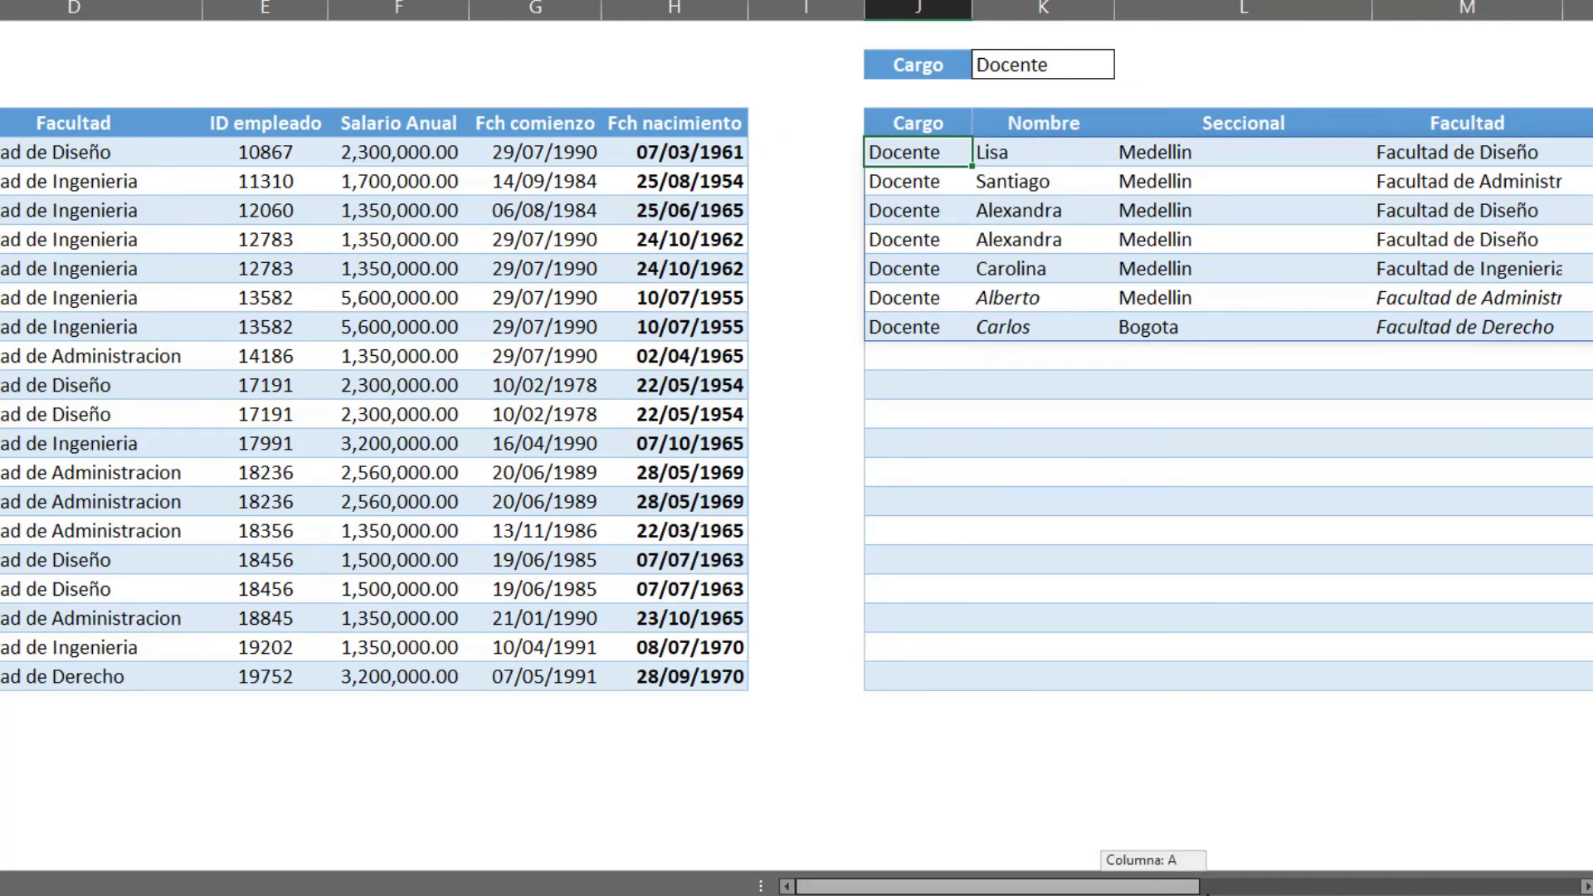